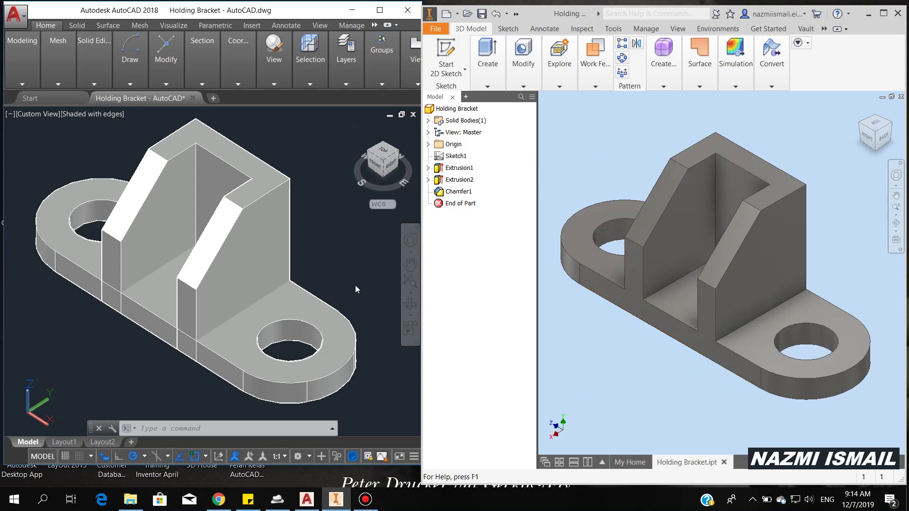
Maximize the AutoCAD window and start the new blank drawing Drawing6.
{"action": "left_click", "coordinate": [379, 10]}
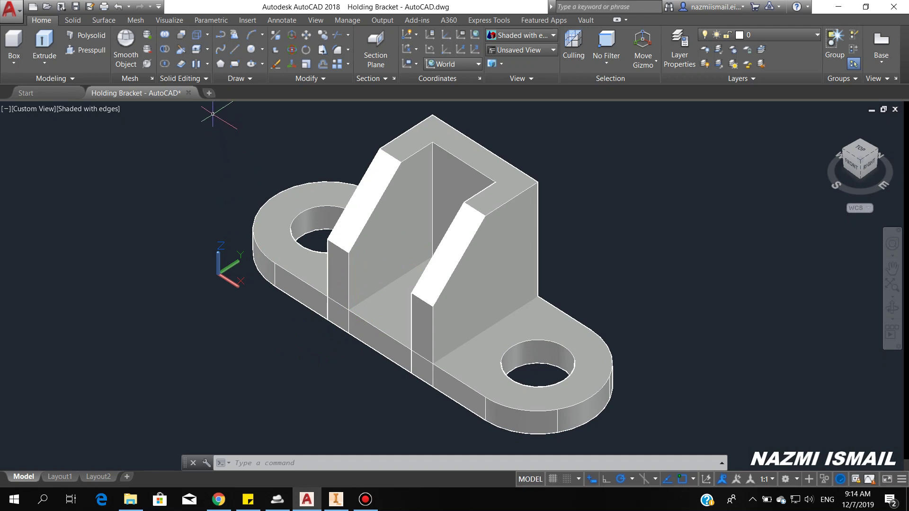
{"action": "left_click", "coordinate": [209, 93]}
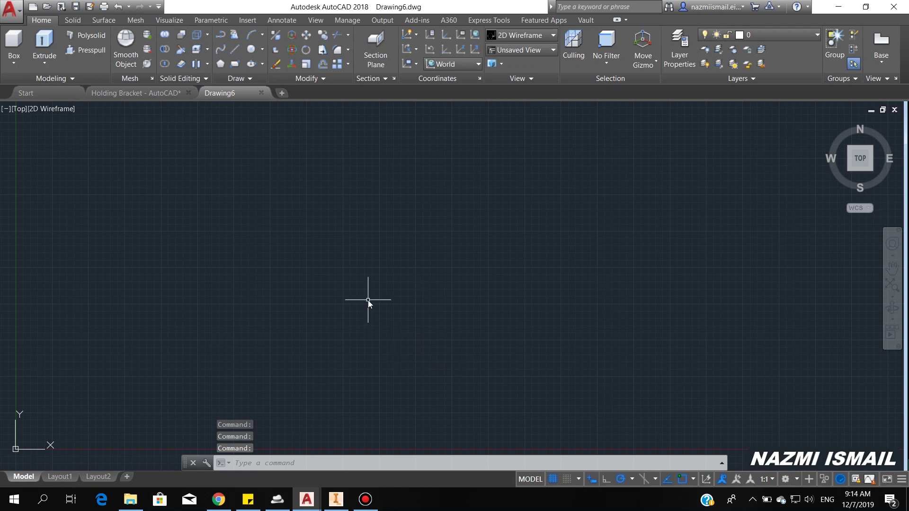
Draw a 100 by 50 rectangle with RECTANG and centre it in the view.
{"action": "type", "text": "rec"}
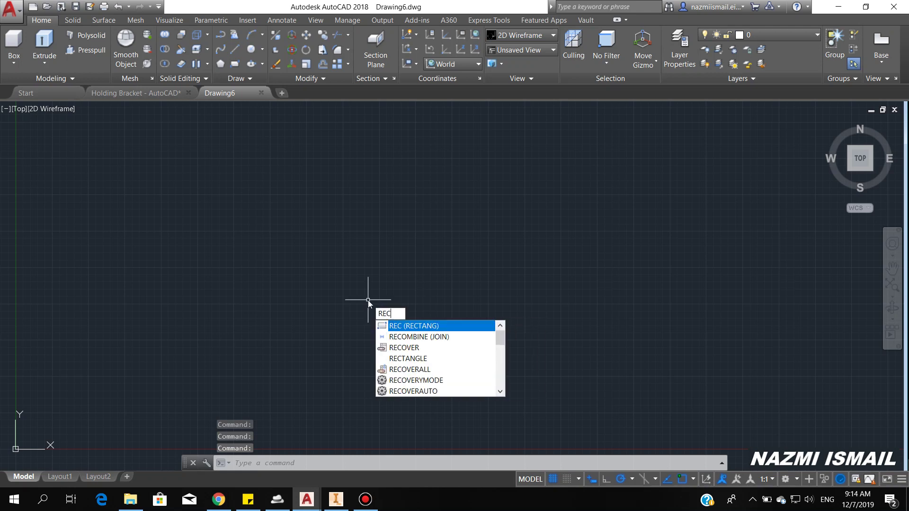
{"action": "key", "text": "Return"}
{"action": "left_click", "coordinate": [290, 327]}
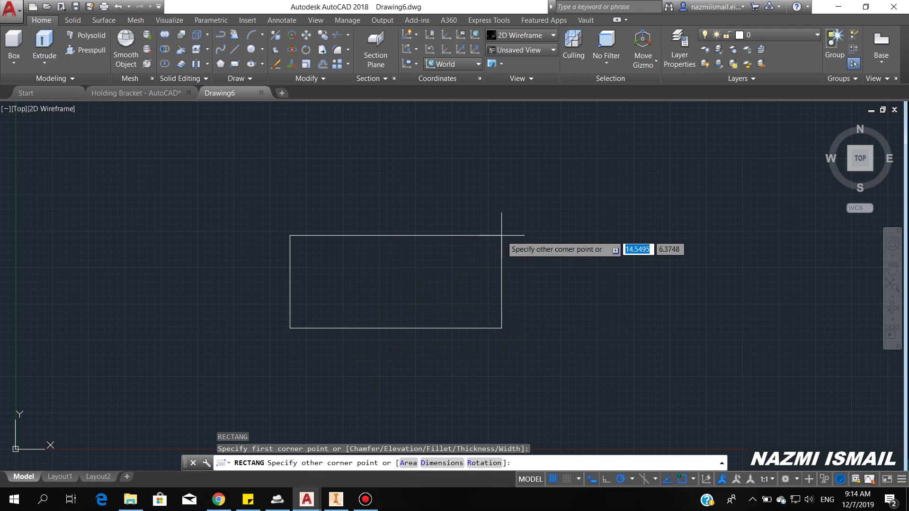
{"action": "type", "text": "100"}
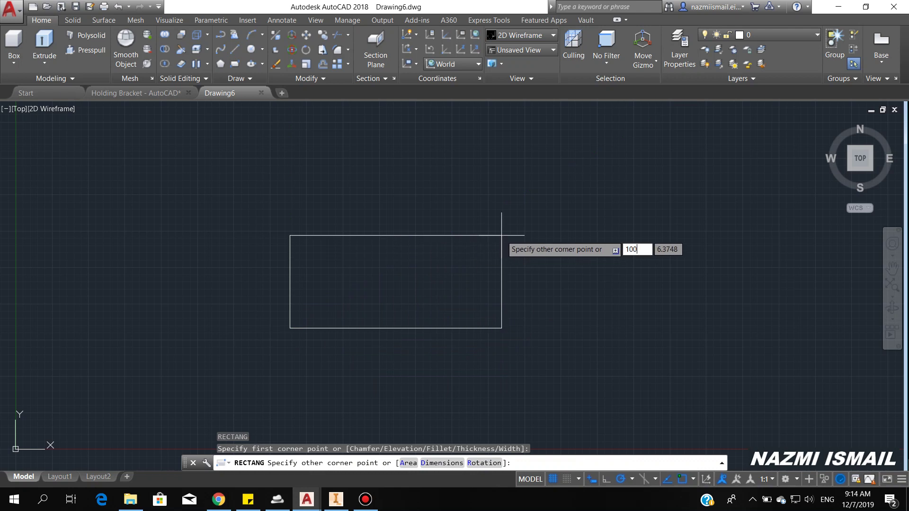
{"action": "key", "text": "Tab"}
{"action": "type", "text": "5"}
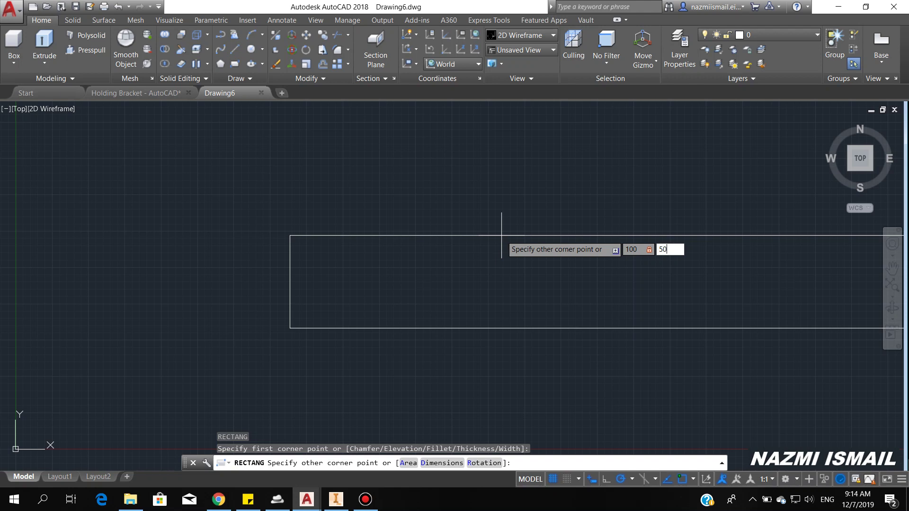
{"action": "key", "text": "Return"}
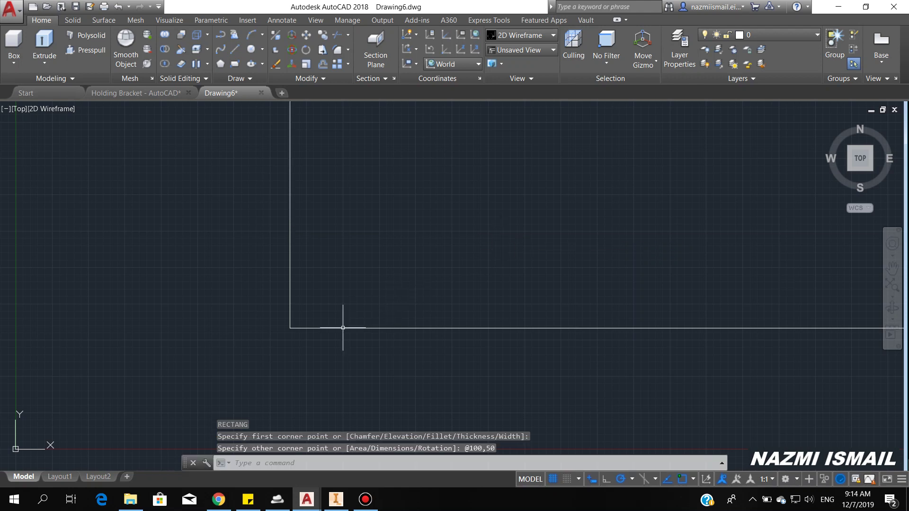
{"action": "scroll", "coordinate": [343, 328], "scroll_direction": "down", "scroll_amount": 3}
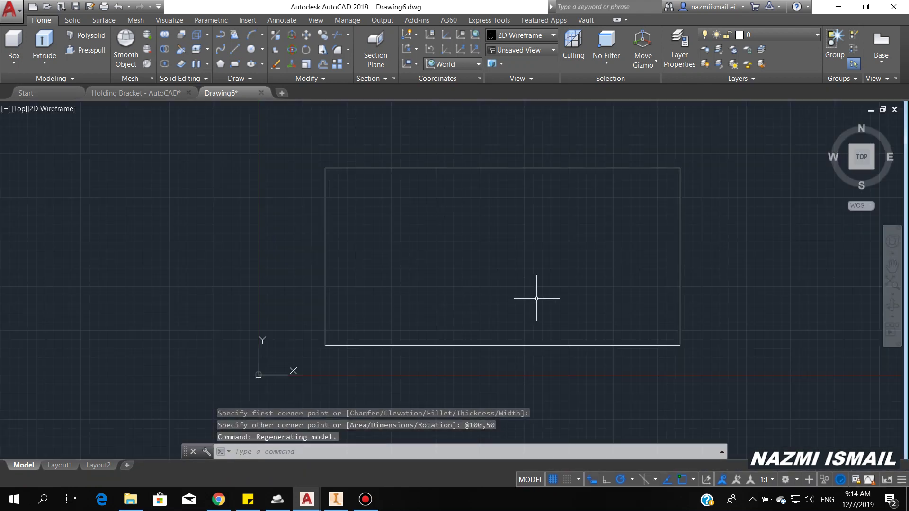
{"action": "middle_click_drag", "start_coordinate": [536, 298], "coordinate": [460, 308]}
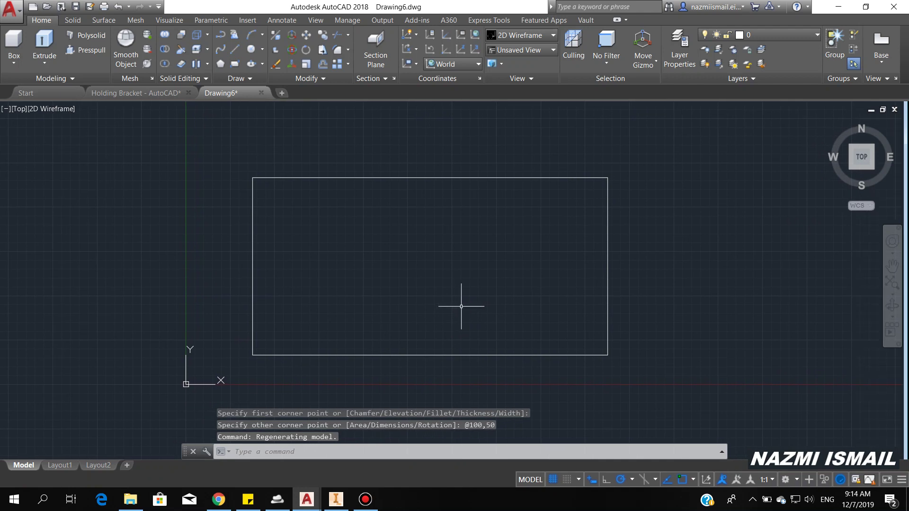
{"action": "type", "text": "l"}
{"action": "key", "text": "Return"}
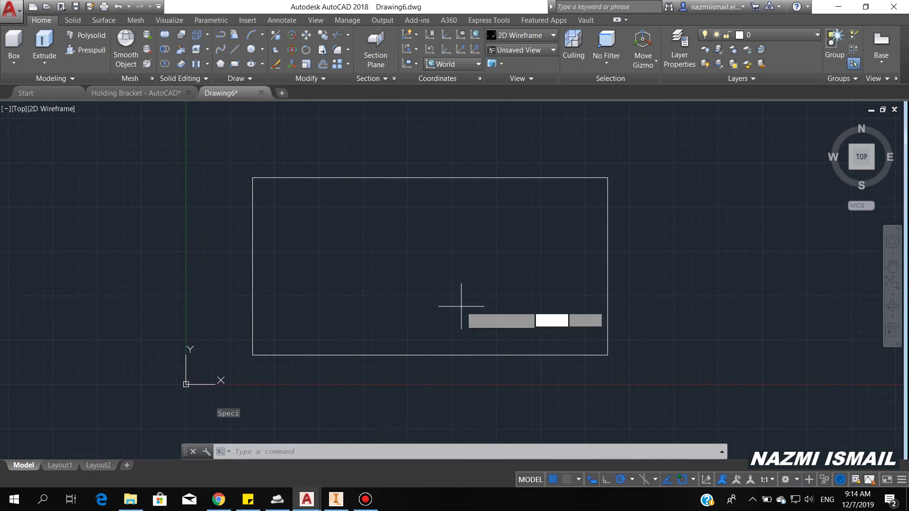
Draw a 25-unit line leftward from the rectangle's left-edge midpoint.
{"action": "left_click", "coordinate": [252, 266]}
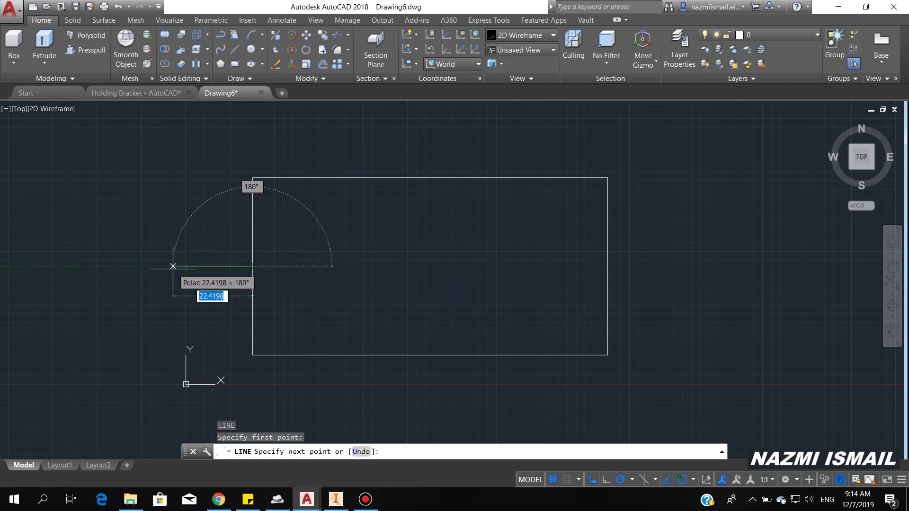
{"action": "type", "text": "2"}
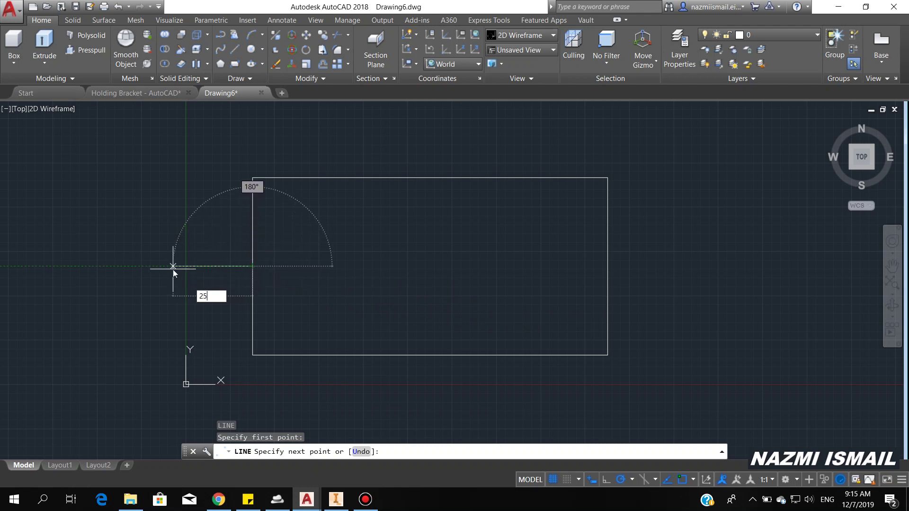
{"action": "type", "text": "5"}
{"action": "key", "text": "Return"}
{"action": "key", "text": "Return"}
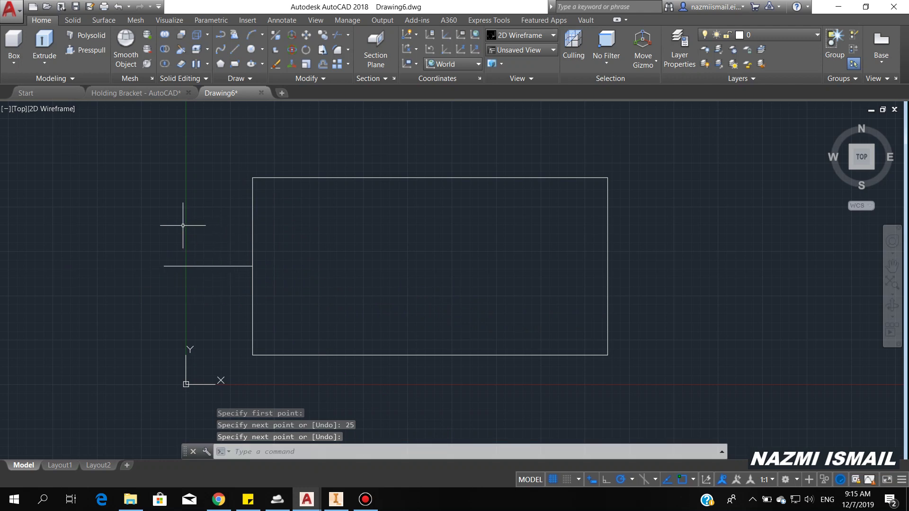
Draw a three-point arc from the top-left corner through the line's end to the bottom-left corner.
{"action": "type", "text": "A"}
{"action": "key", "text": "Return"}
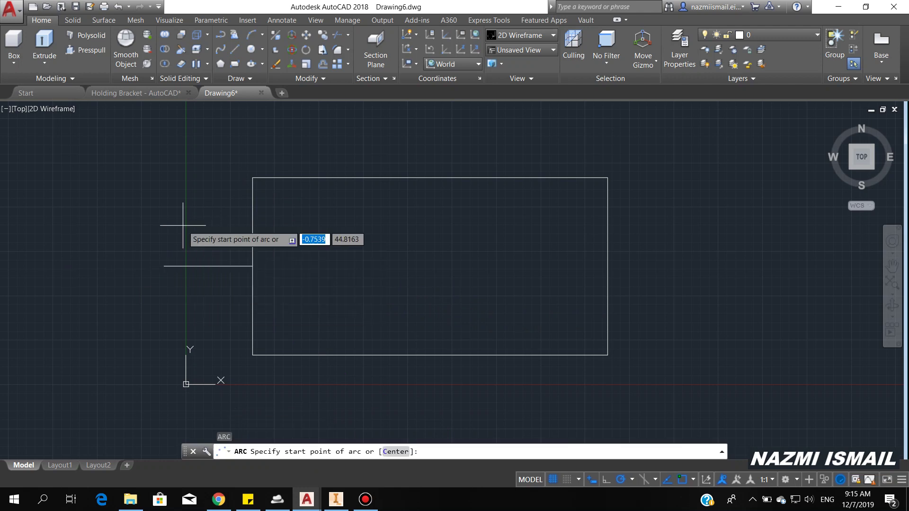
{"action": "left_click", "coordinate": [253, 178]}
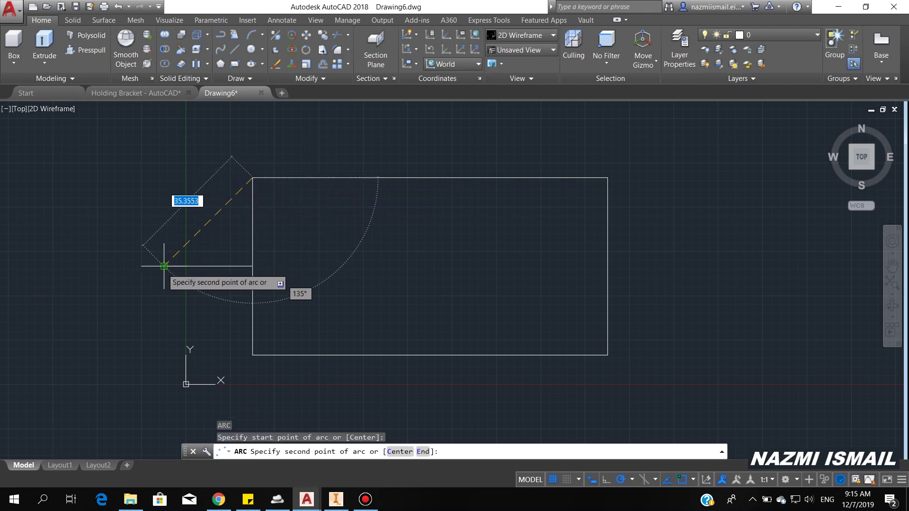
{"action": "left_click", "coordinate": [163, 266]}
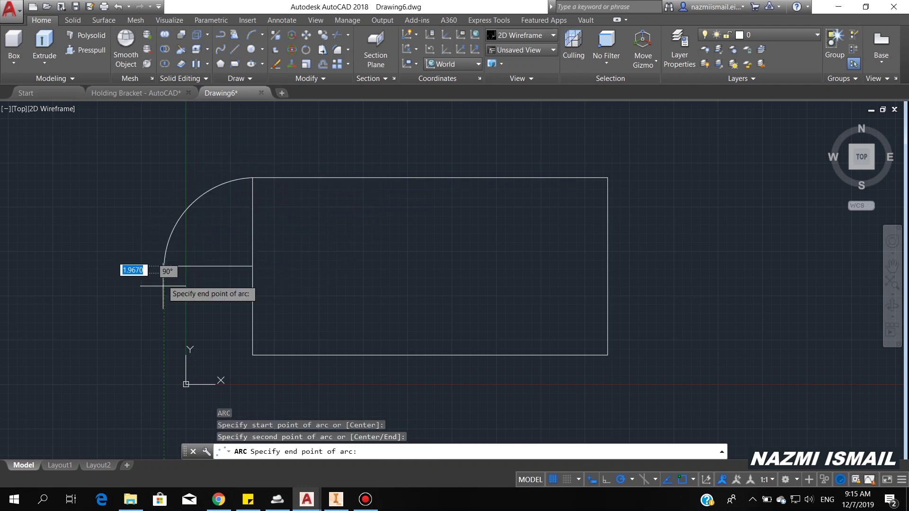
{"action": "left_click", "coordinate": [255, 353]}
Mirror the left arc across the rectangle's vertical midline, keeping the original.
{"action": "type", "text": "mi"}
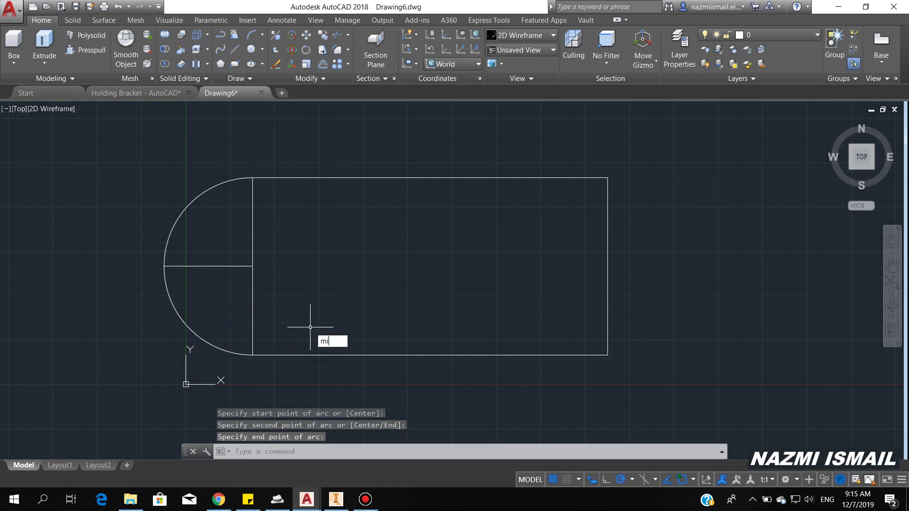
{"action": "key", "text": "Return"}
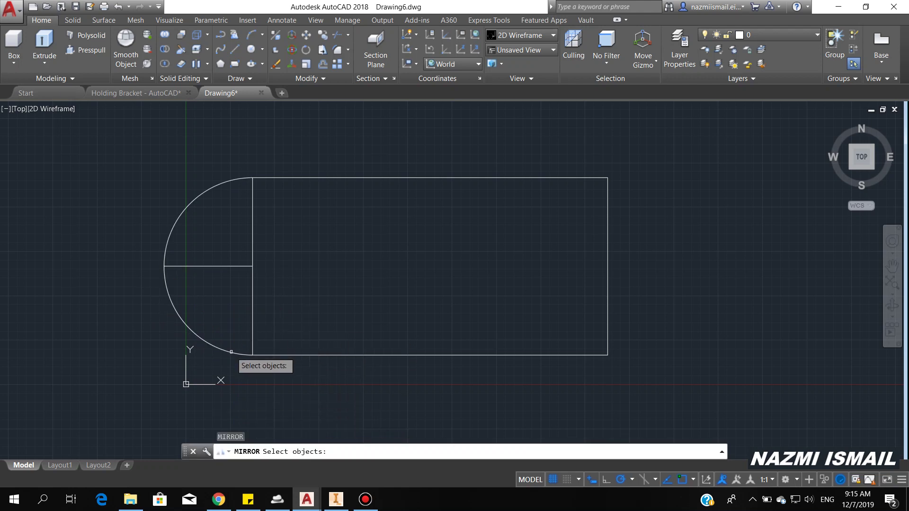
{"action": "left_click", "coordinate": [231, 352]}
{"action": "key", "text": "Return"}
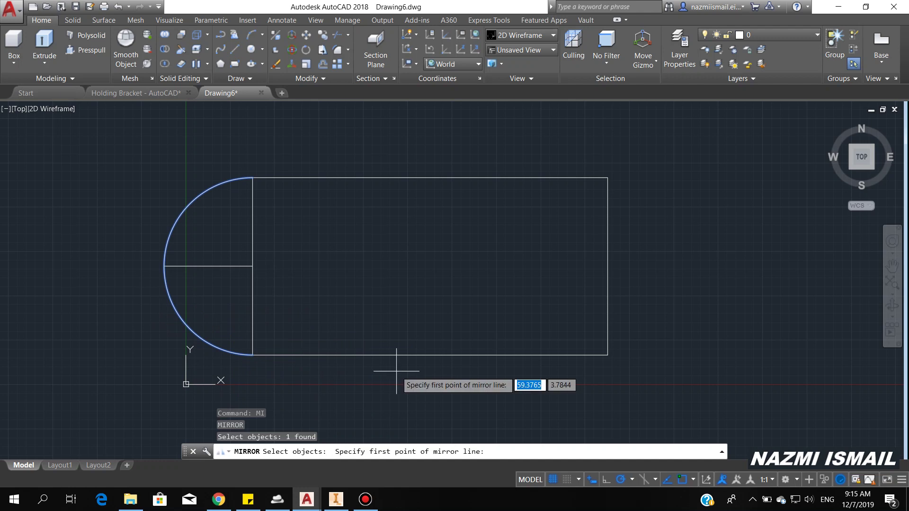
{"action": "left_click", "coordinate": [430, 355]}
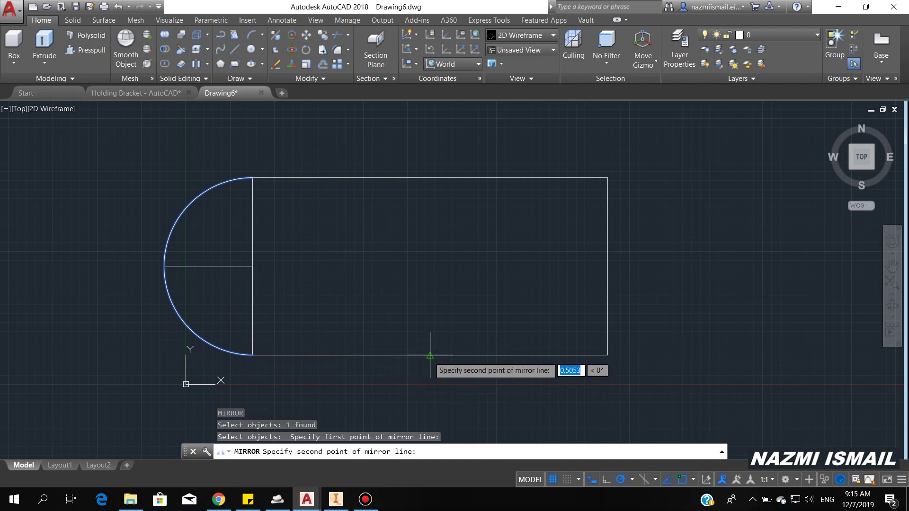
{"action": "left_click", "coordinate": [430, 179]}
{"action": "key", "text": "Return"}
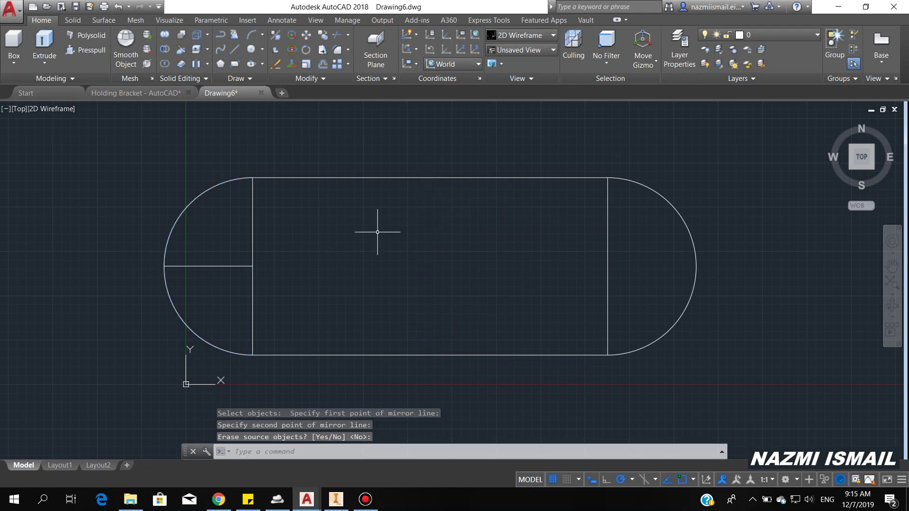
Delete the 25-unit construction line and trim both vertical edges inside the slot.
{"action": "left_click", "coordinate": [244, 267]}
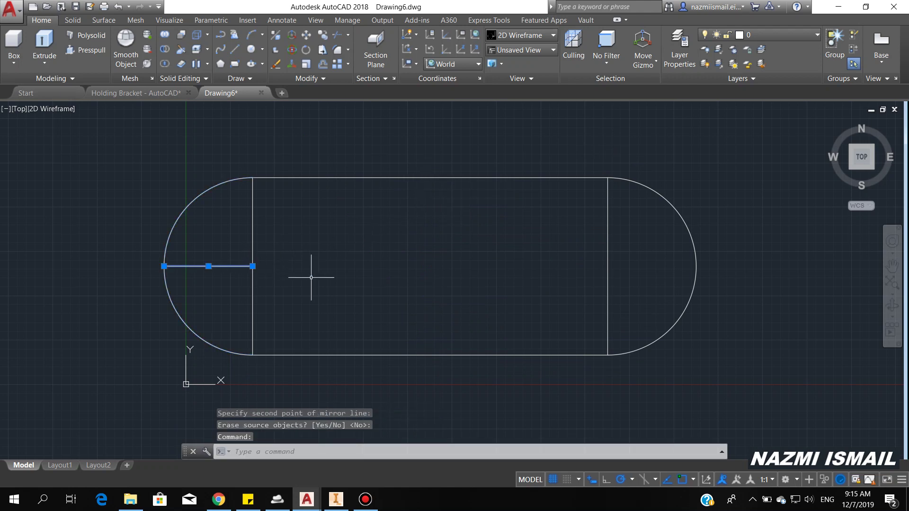
{"action": "key", "text": "Delete"}
{"action": "type", "text": "tr"}
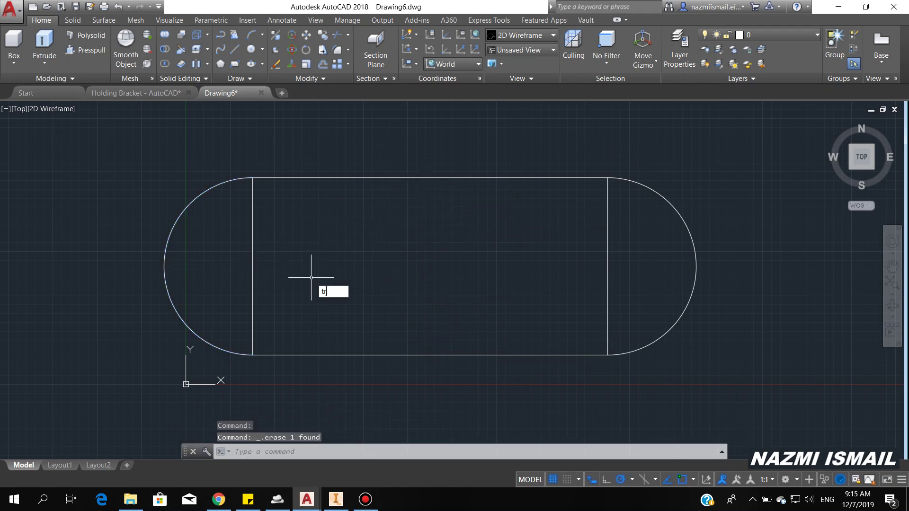
{"action": "key", "text": "Return"}
{"action": "key", "text": "Return"}
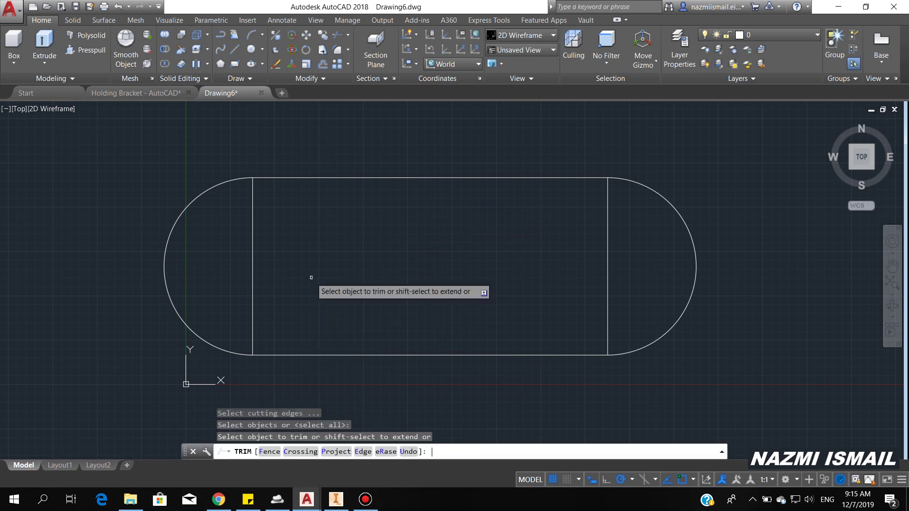
{"action": "left_click", "coordinate": [252, 292]}
{"action": "left_click", "coordinate": [608, 292]}
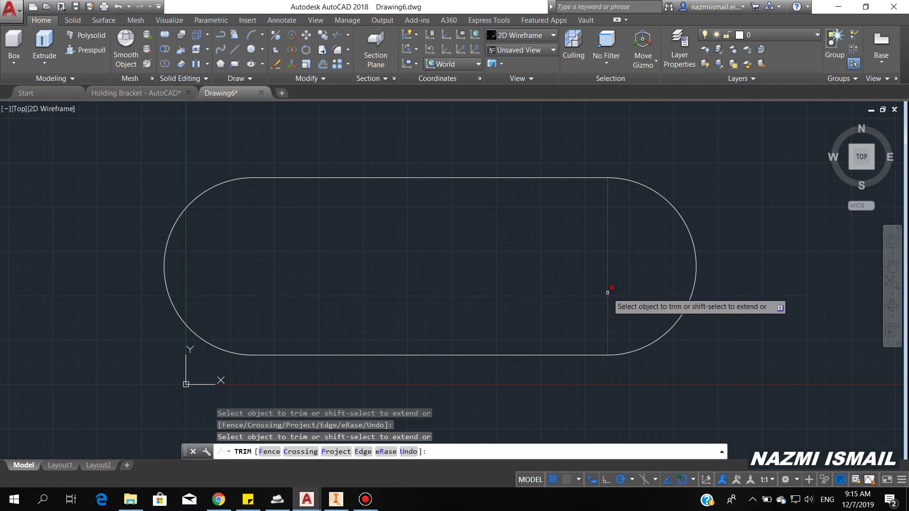
{"action": "key", "text": "Return"}
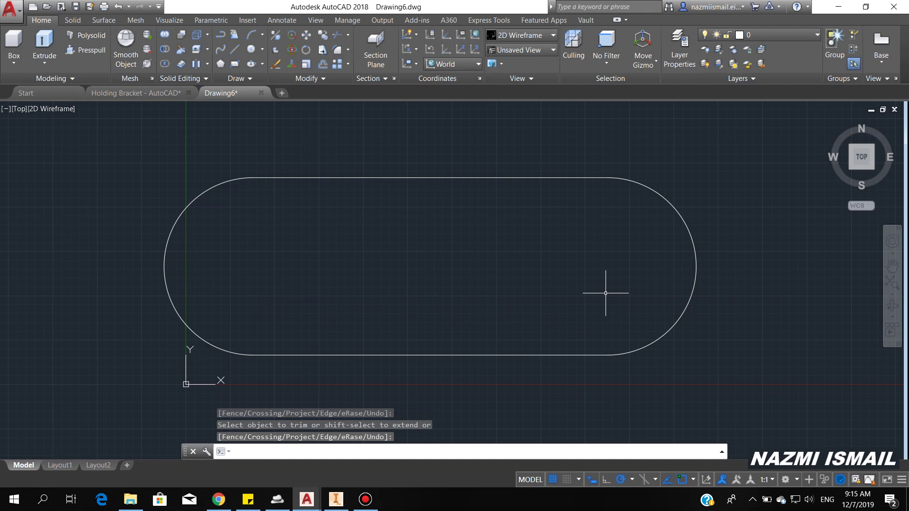
Join the four slot outline pieces into one polyline and shift the view left.
{"action": "type", "text": "j"}
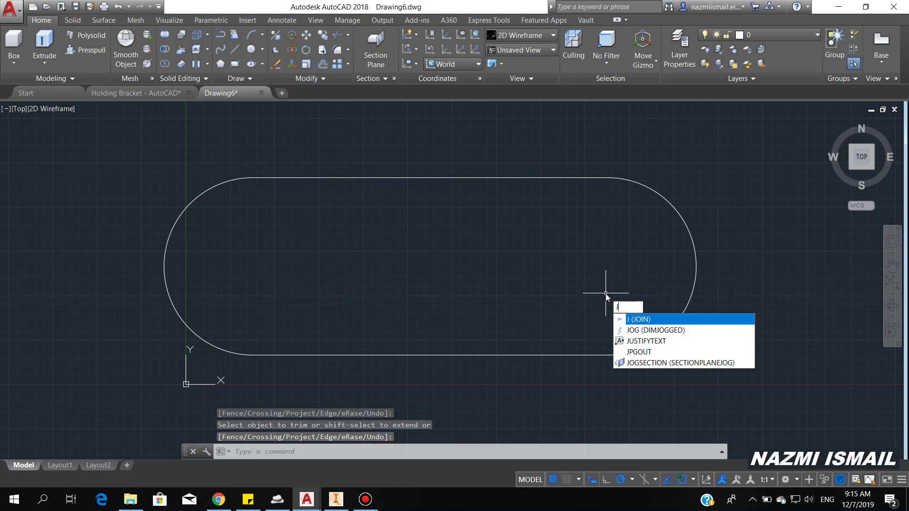
{"action": "key", "text": "Return"}
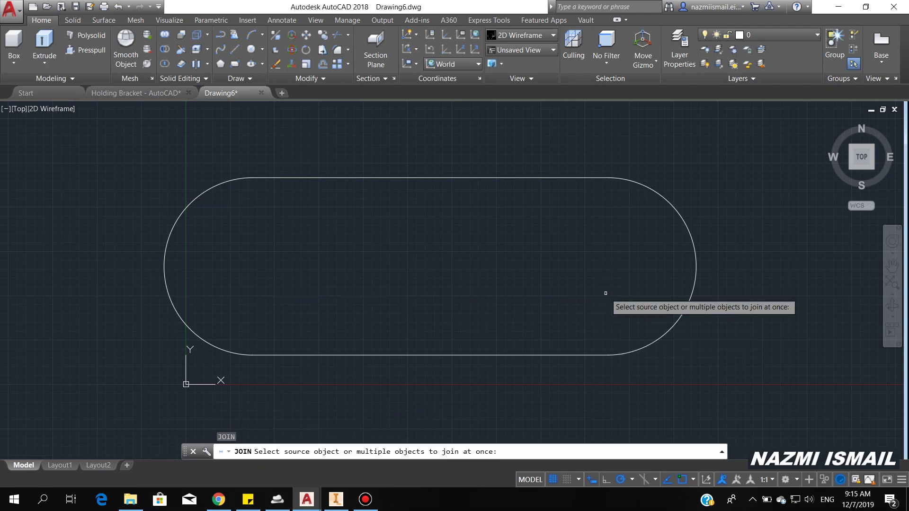
{"action": "left_click", "coordinate": [95, 168]}
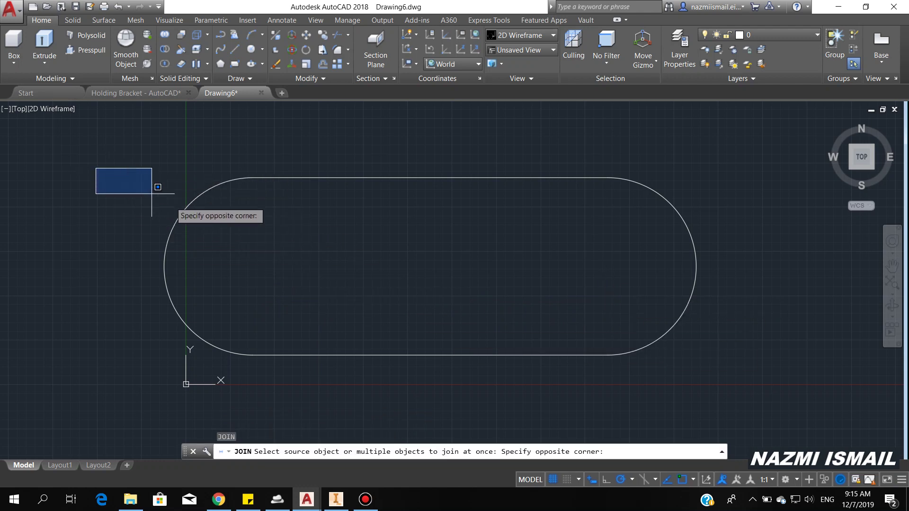
{"action": "left_click", "coordinate": [756, 362]}
{"action": "key", "text": "Return"}
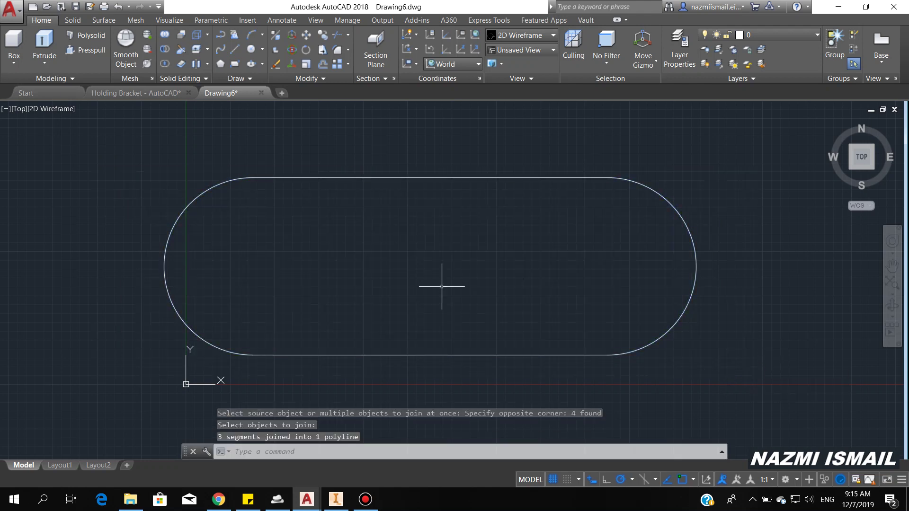
{"action": "scroll", "coordinate": [246, 288], "scroll_direction": "down", "scroll_amount": 1}
{"action": "middle_click_drag", "start_coordinate": [459, 305], "coordinate": [413, 308]}
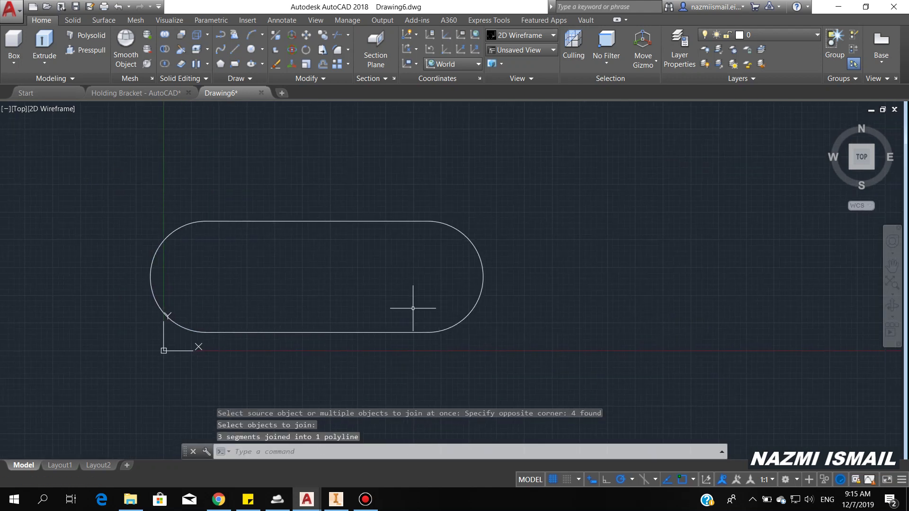
Start a polyline right of the slot: 50 up, 50 right, 50 down, 10 left.
{"action": "type", "text": "PL"}
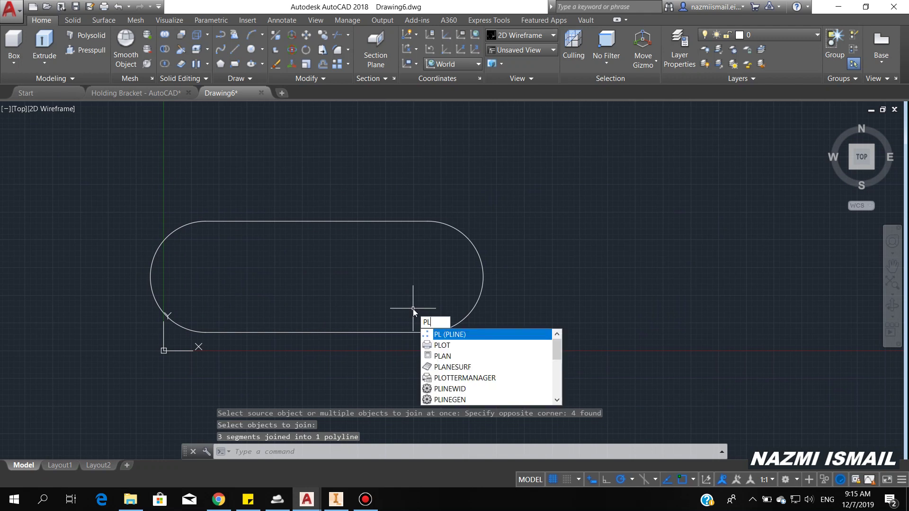
{"action": "key", "text": "Return"}
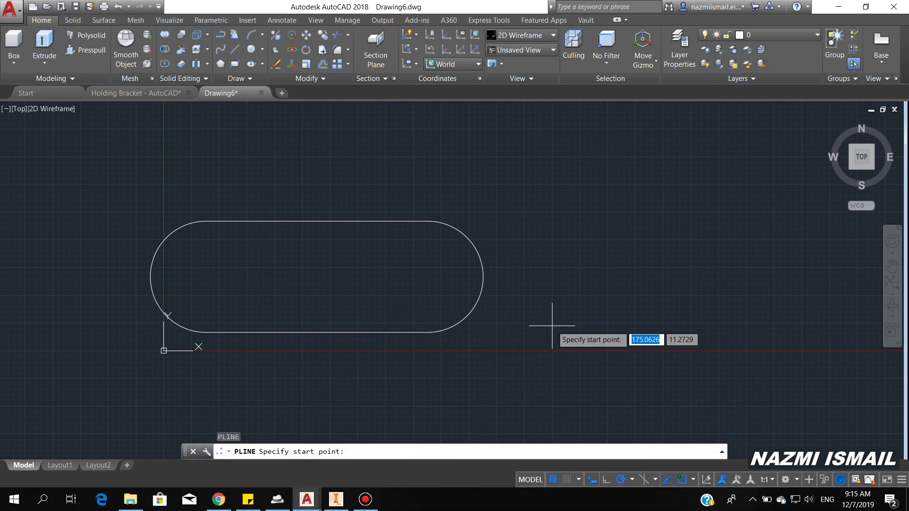
{"action": "left_click", "coordinate": [551, 326]}
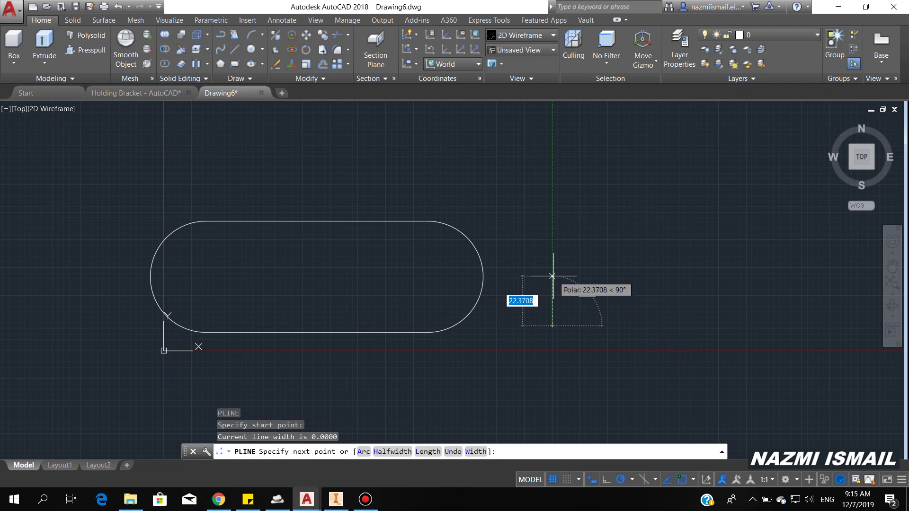
{"action": "type", "text": "50"}
{"action": "key", "text": "Return"}
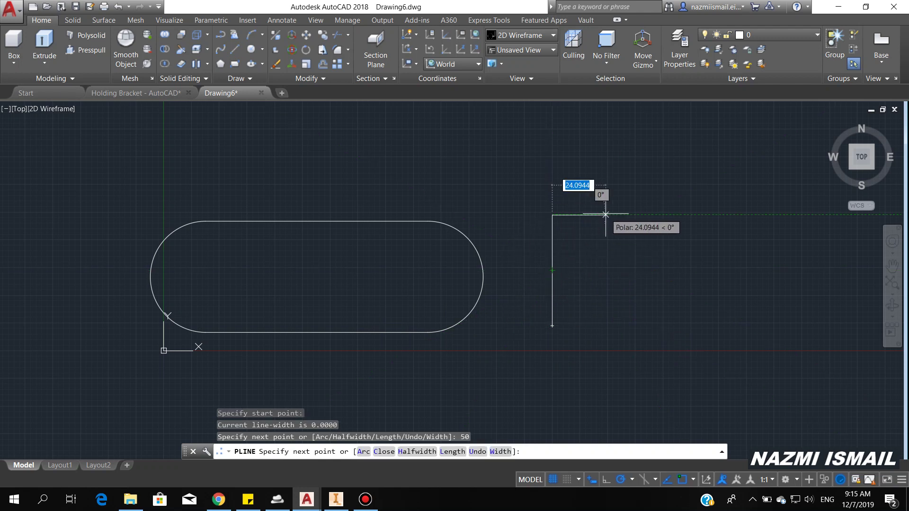
{"action": "type", "text": "50"}
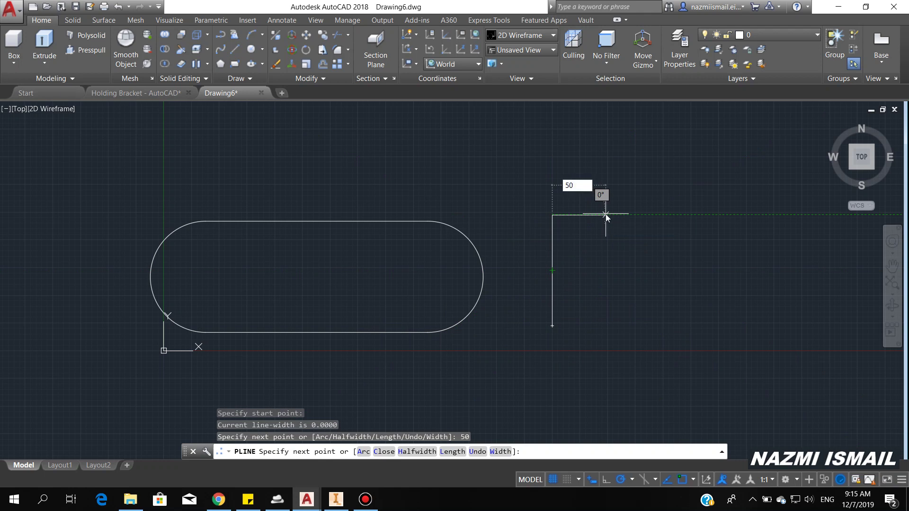
{"action": "key", "text": "Return"}
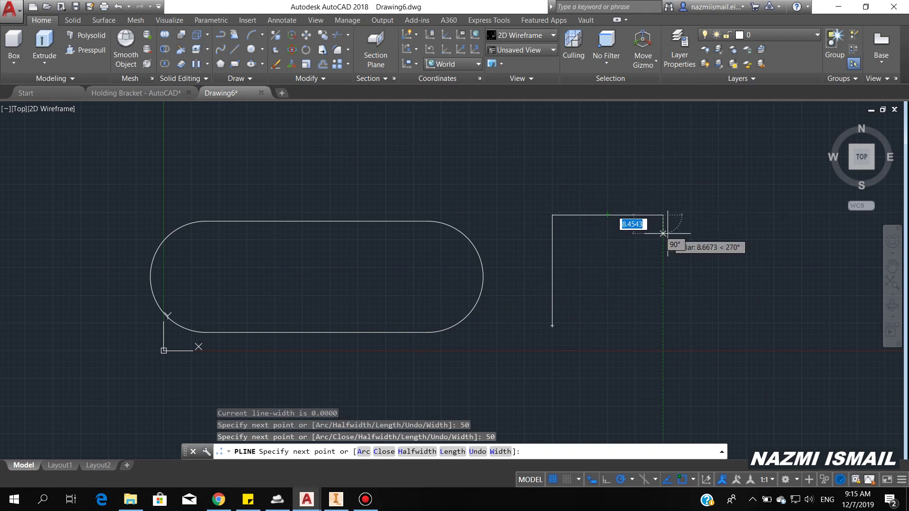
{"action": "type", "text": "50"}
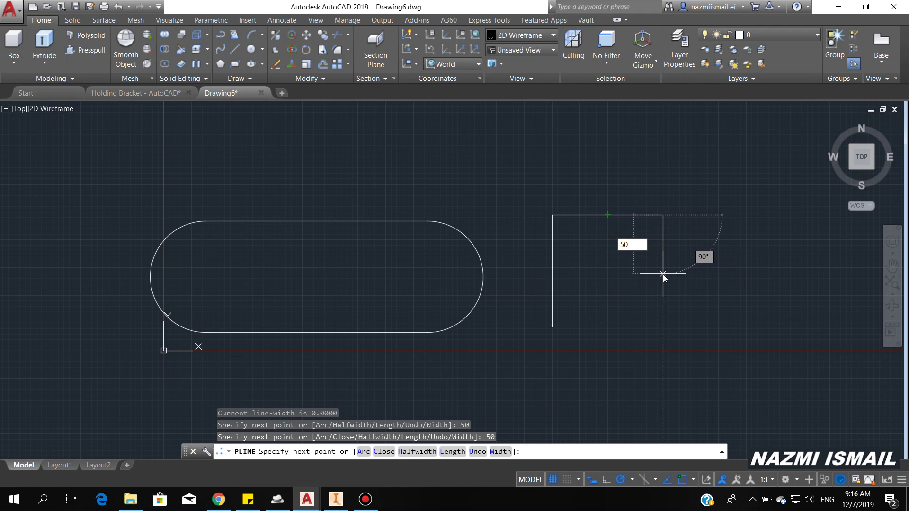
{"action": "key", "text": "Return"}
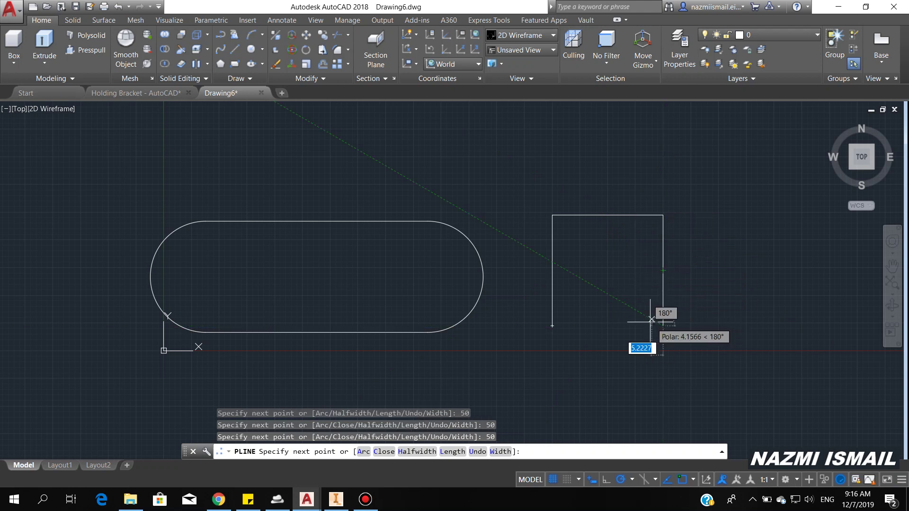
{"action": "type", "text": "1"}
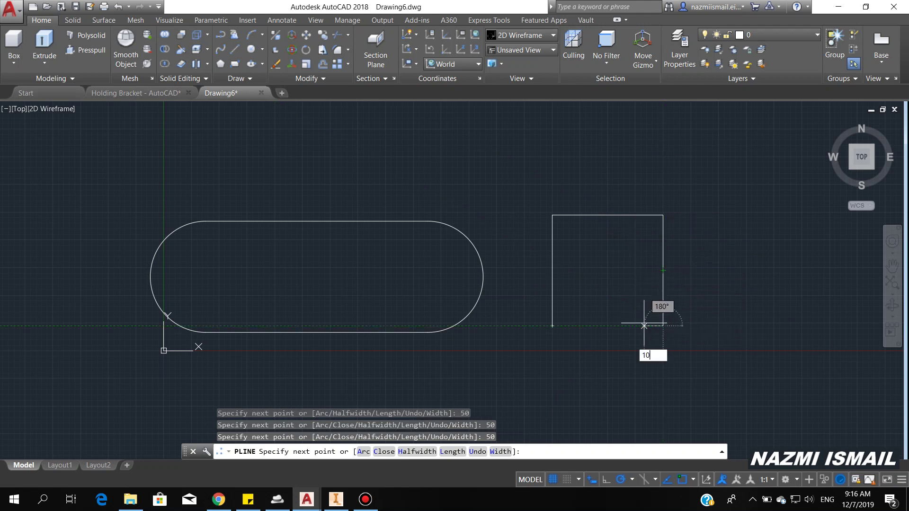
{"action": "type", "text": "0"}
{"action": "key", "text": "Return"}
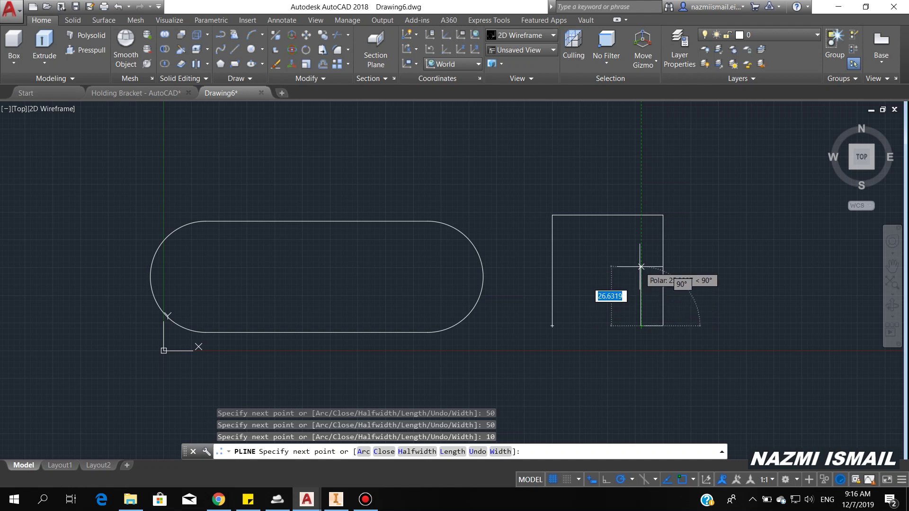
Finish the U-shape opening with 40 up, 30 left, 40 down, and close it.
{"action": "type", "text": "40"}
{"action": "key", "text": "Return"}
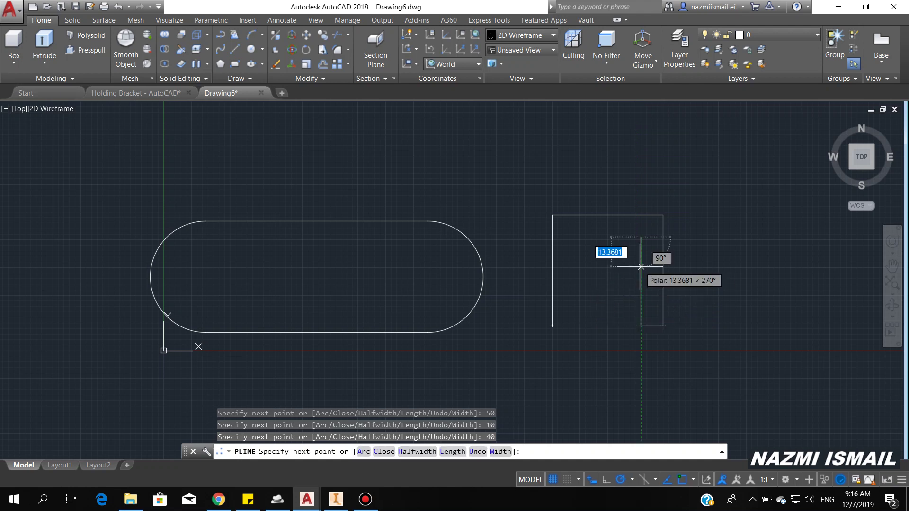
{"action": "type", "text": "3"}
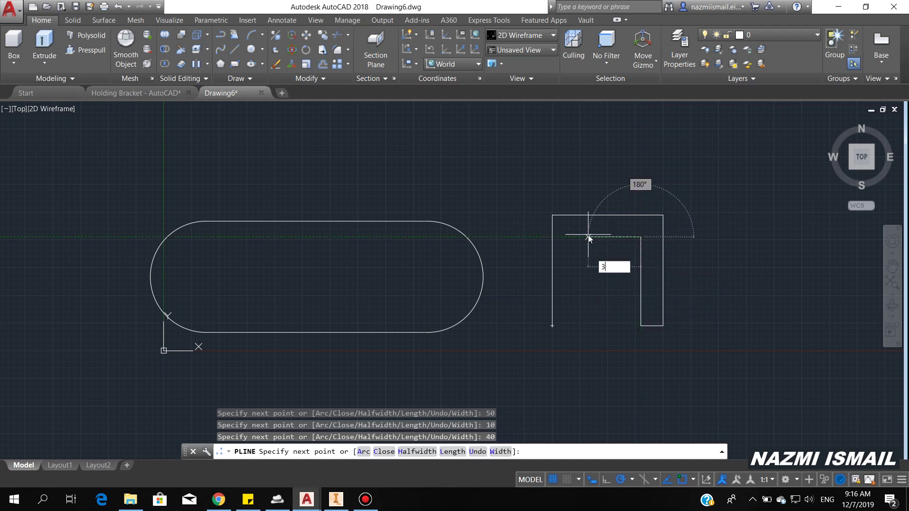
{"action": "type", "text": "0"}
{"action": "key", "text": "Return"}
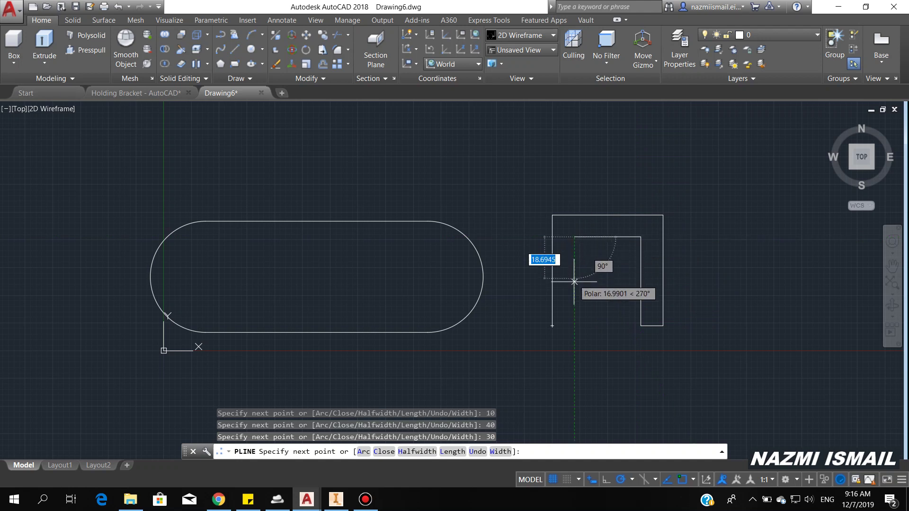
{"action": "type", "text": "40"}
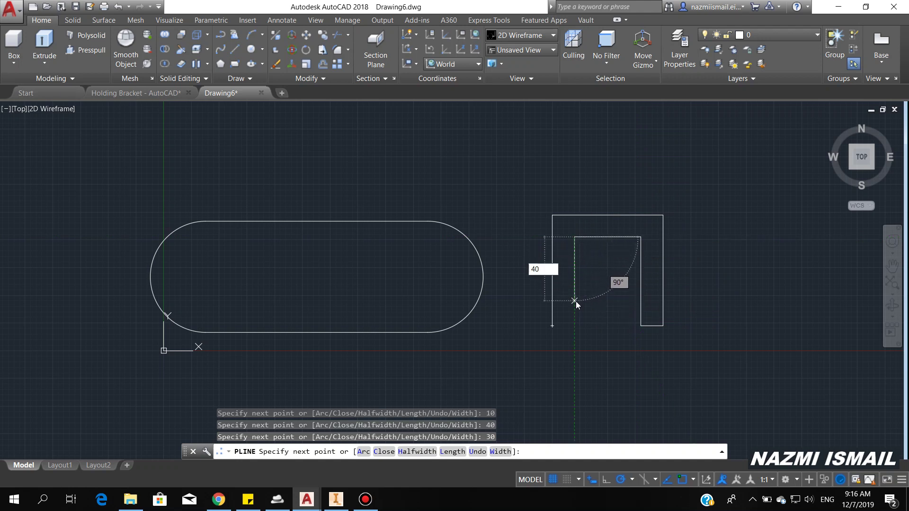
{"action": "key", "text": "Return"}
{"action": "type", "text": "c"}
{"action": "key", "text": "Return"}
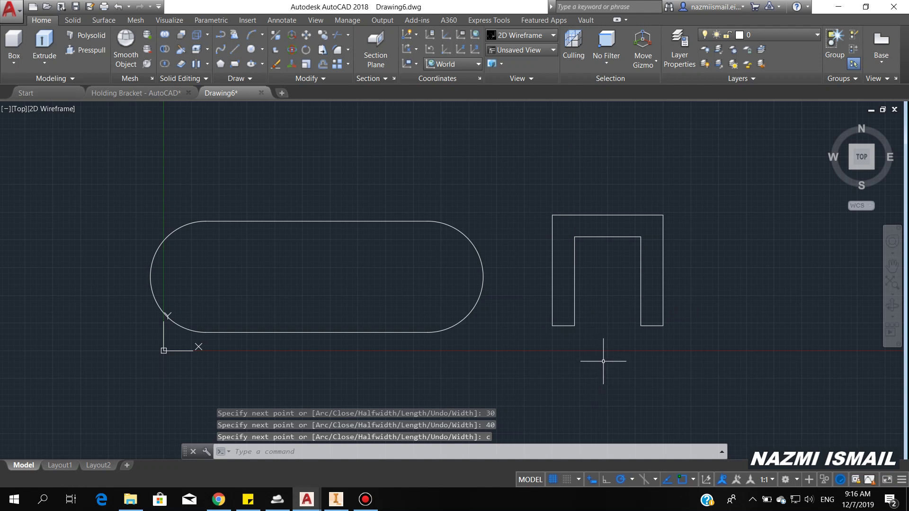
Move the U-shape so its top-edge midpoint meets the slot's top-edge midpoint.
{"action": "type", "text": "m"}
{"action": "key", "text": "Return"}
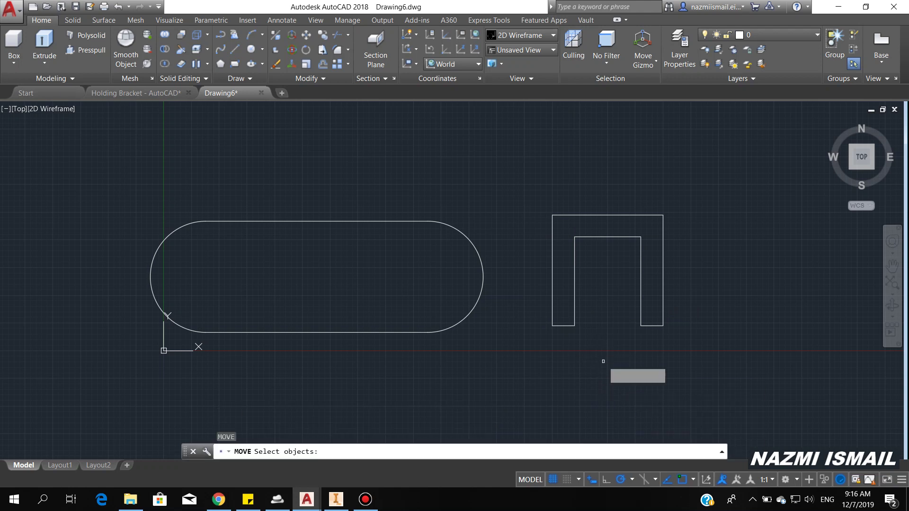
{"action": "left_click", "coordinate": [526, 186]}
{"action": "left_click", "coordinate": [708, 356]}
{"action": "key", "text": "Return"}
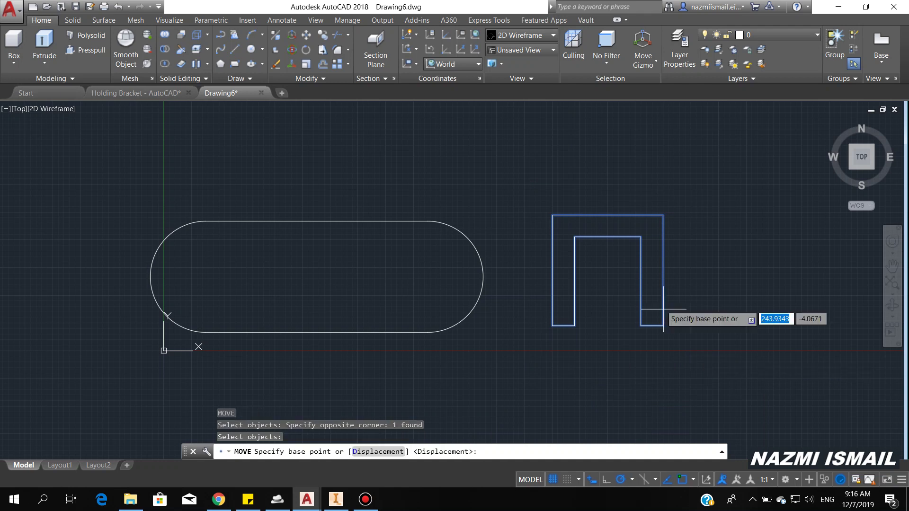
{"action": "left_click", "coordinate": [608, 216]}
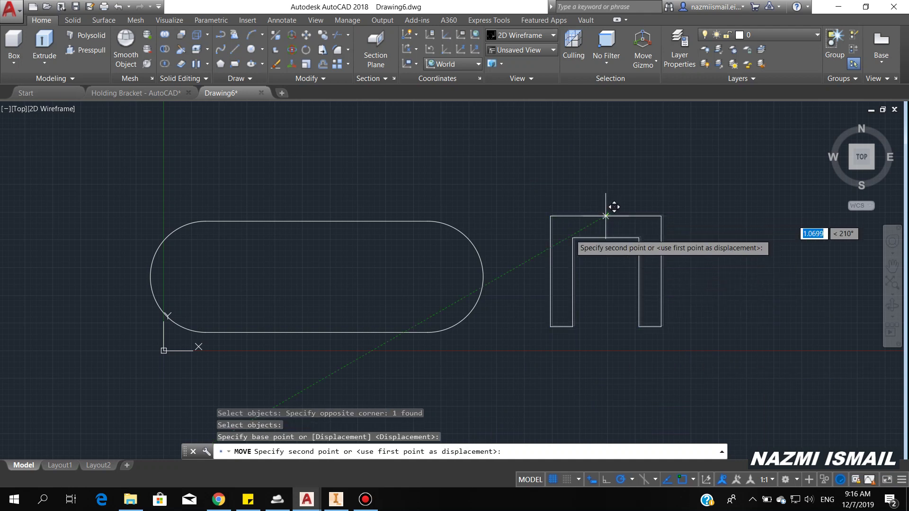
{"action": "left_click", "coordinate": [321, 215]}
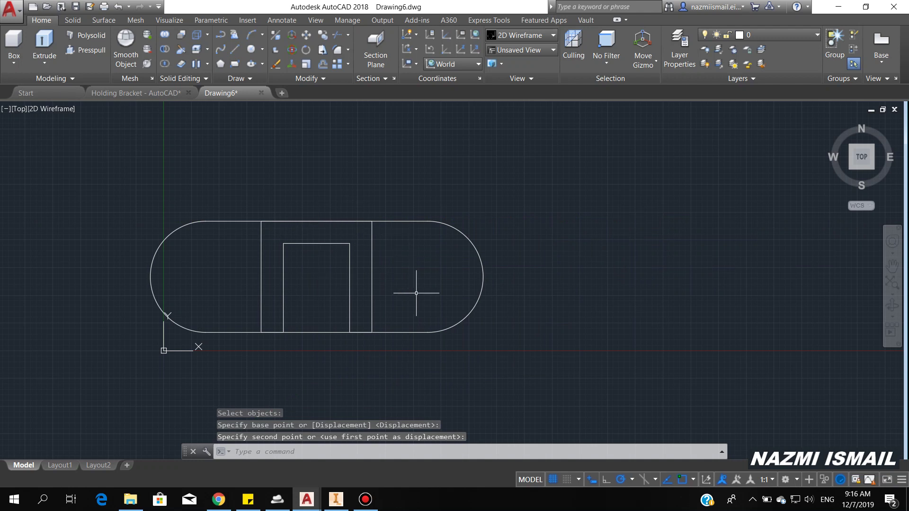
Draw a 25-diameter circle centred on the slot's right arc centre.
{"action": "type", "text": "c"}
{"action": "key", "text": "Return"}
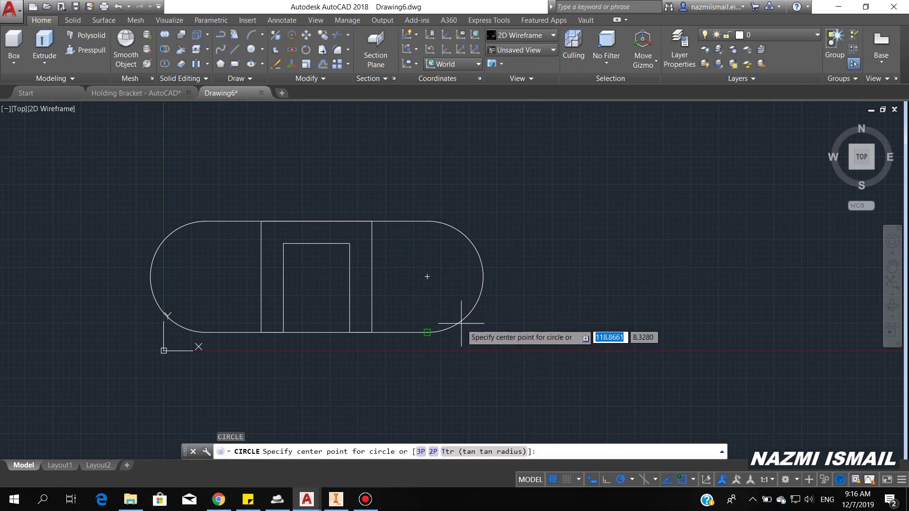
{"action": "left_click", "coordinate": [427, 276]}
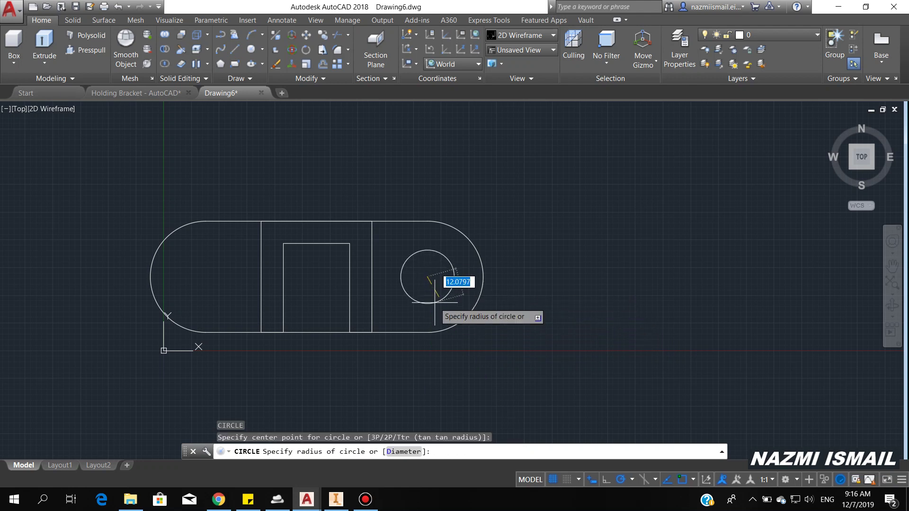
{"action": "type", "text": "d"}
{"action": "key", "text": "Return"}
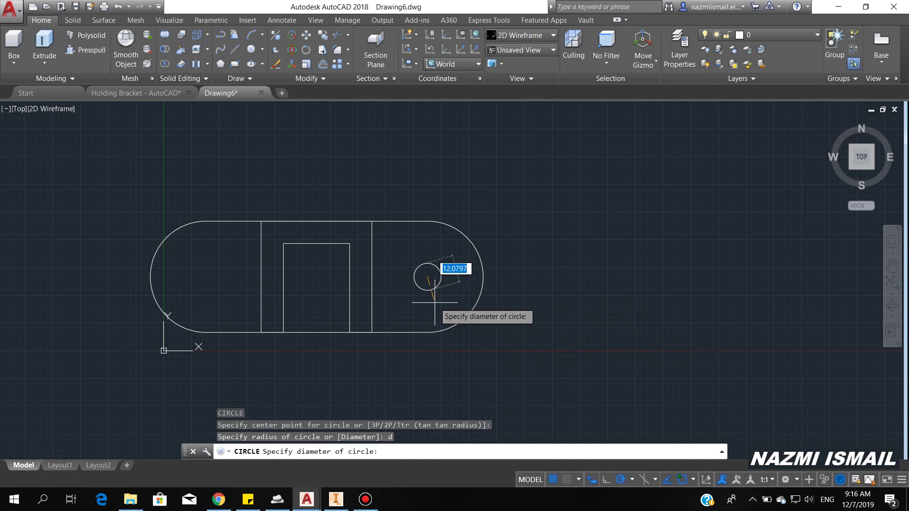
{"action": "type", "text": "25"}
{"action": "key", "text": "Return"}
Mirror the circle across the top-to-bottom midpoint line, keeping the original.
{"action": "type", "text": "MI"}
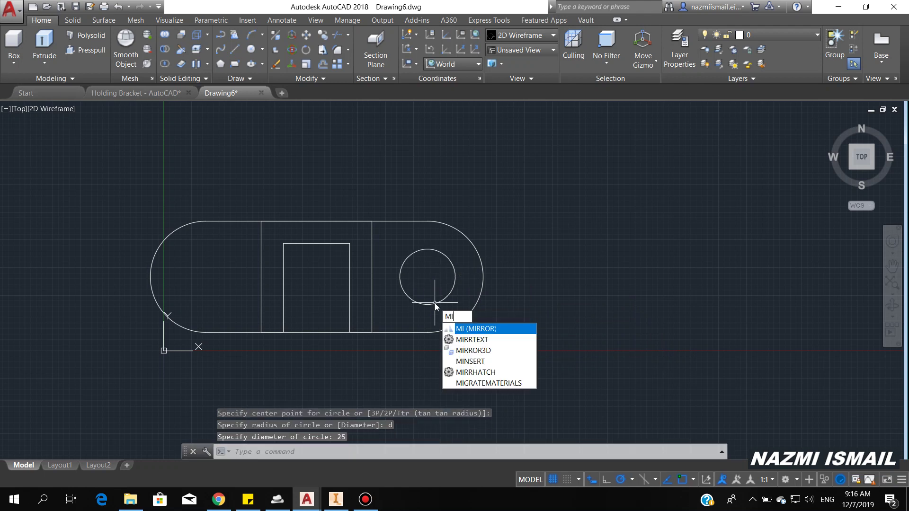
{"action": "key", "text": "Return"}
{"action": "left_click", "coordinate": [433, 304]}
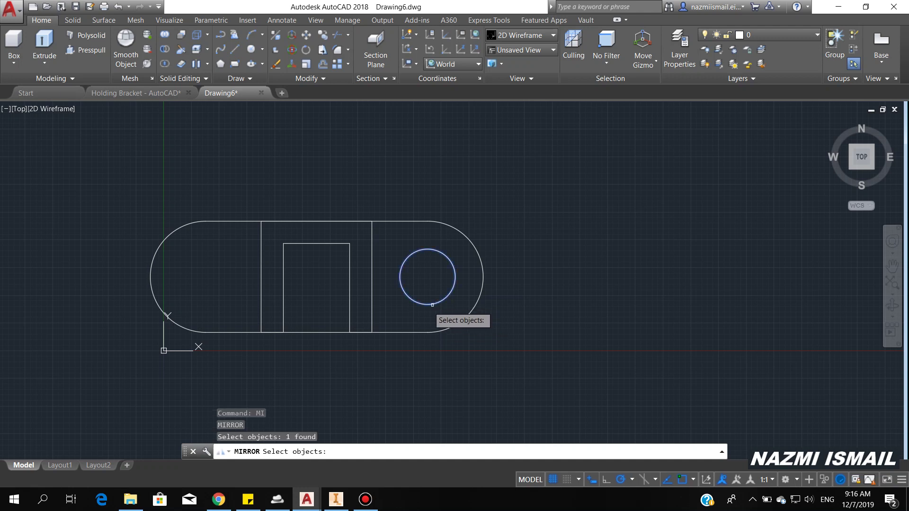
{"action": "key", "text": "Return"}
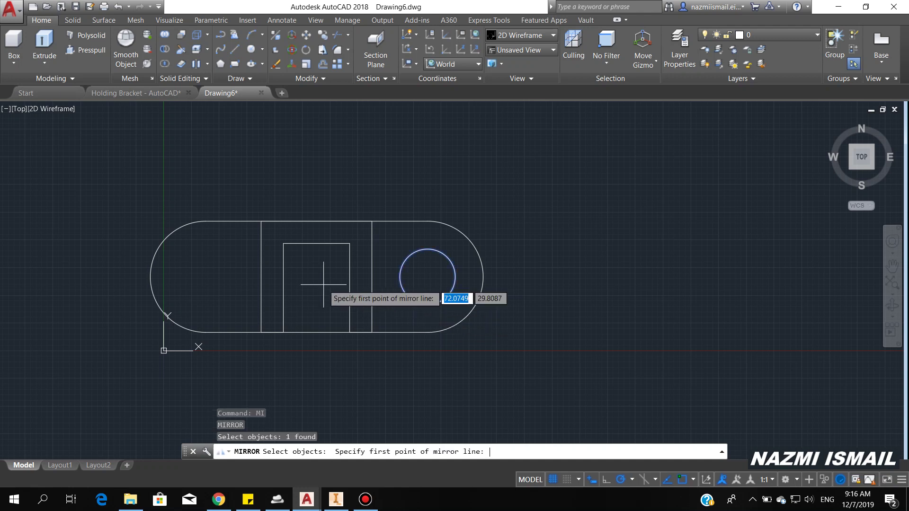
{"action": "left_click", "coordinate": [316, 221]}
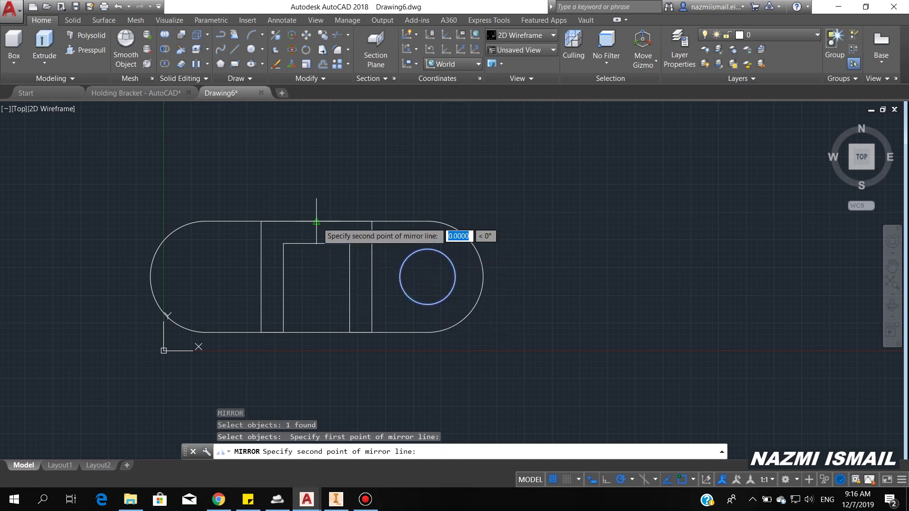
{"action": "left_click", "coordinate": [316, 333]}
{"action": "key", "text": "Return"}
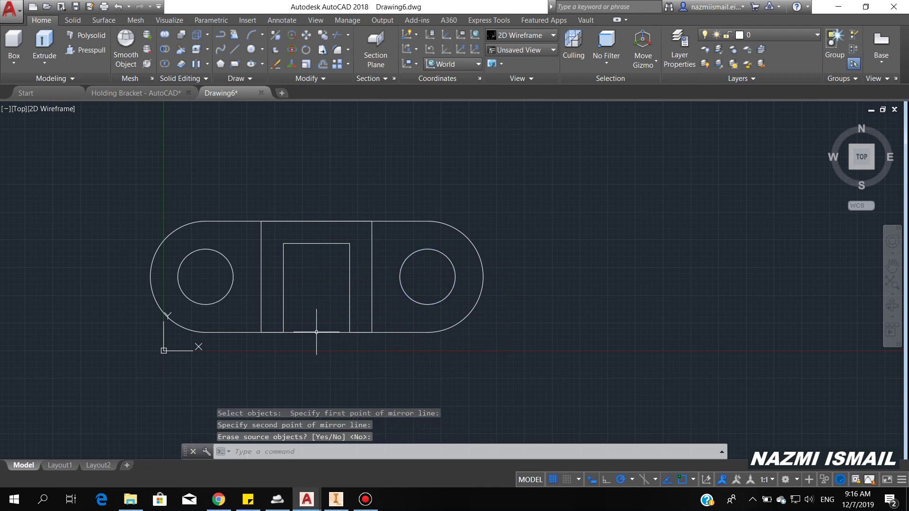
In SE Isometric view, extrude the slot outline and both circles 10 units.
{"action": "left_click", "coordinate": [20, 111]}
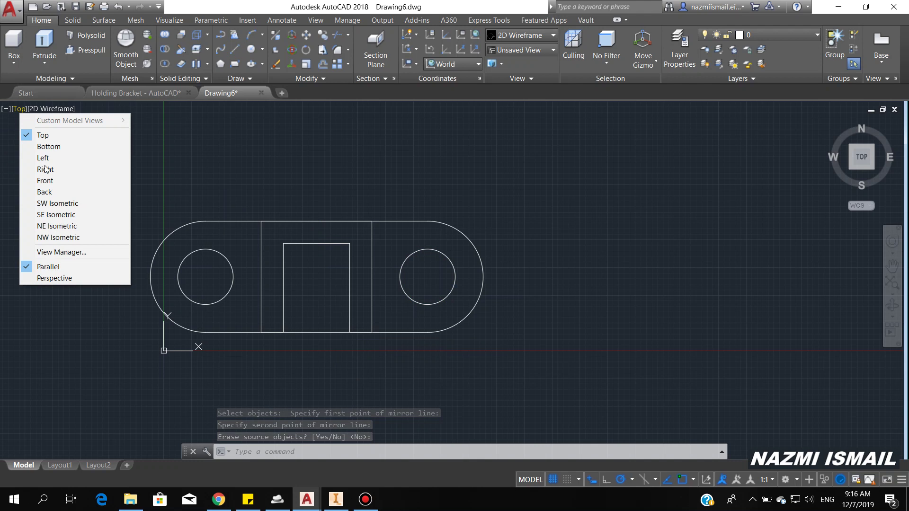
{"action": "left_click", "coordinate": [61, 215]}
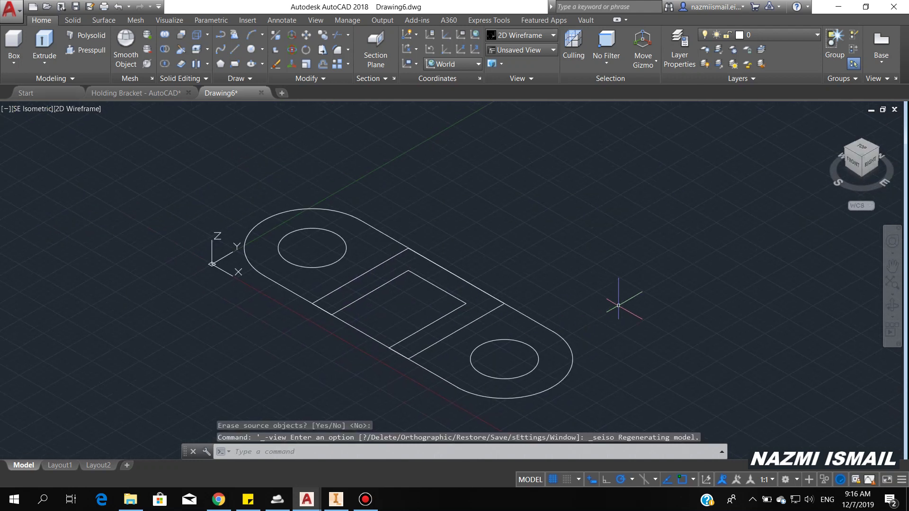
{"action": "key", "text": "Return"}
{"action": "left_click", "coordinate": [571, 363]}
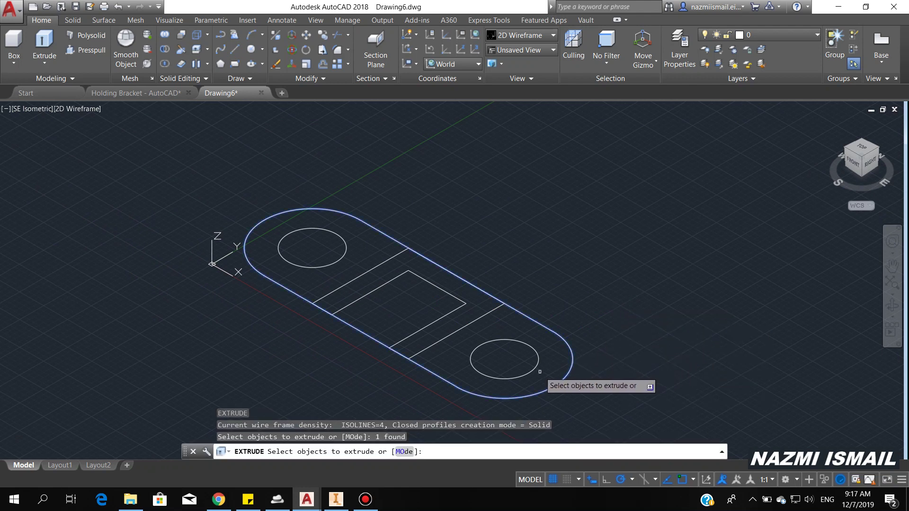
{"action": "left_click", "coordinate": [376, 279]}
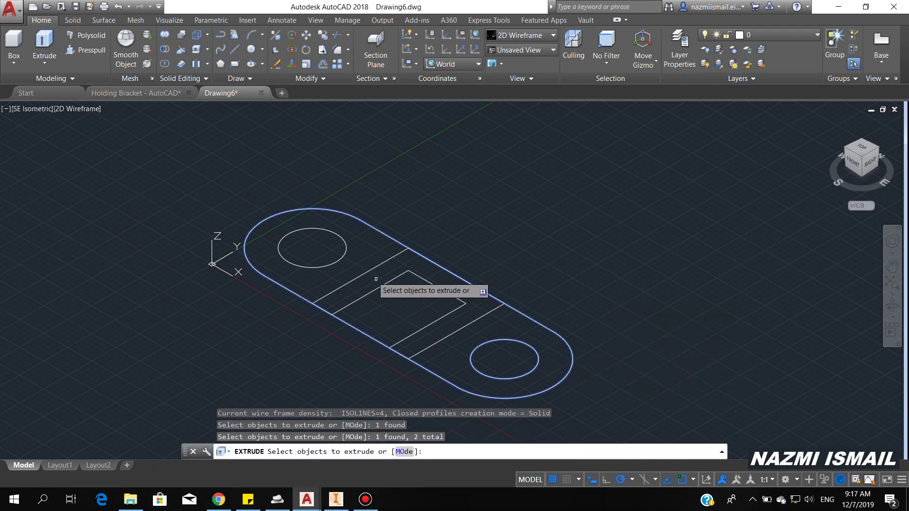
{"action": "left_click", "coordinate": [337, 260]}
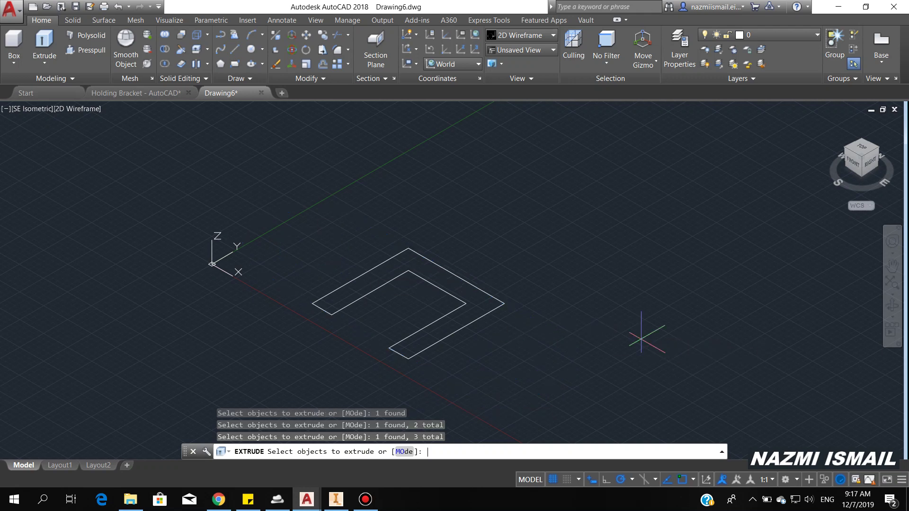
{"action": "key", "text": "Return"}
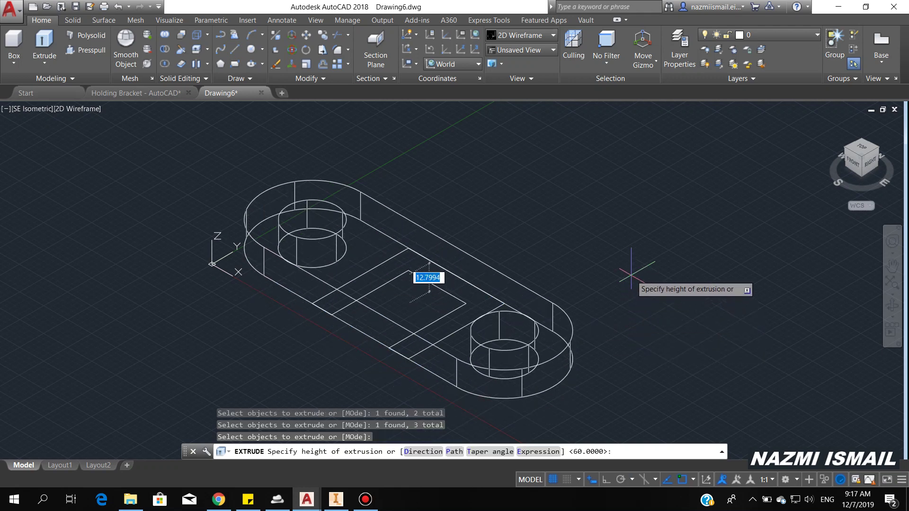
{"action": "type", "text": "10"}
{"action": "key", "text": "Return"}
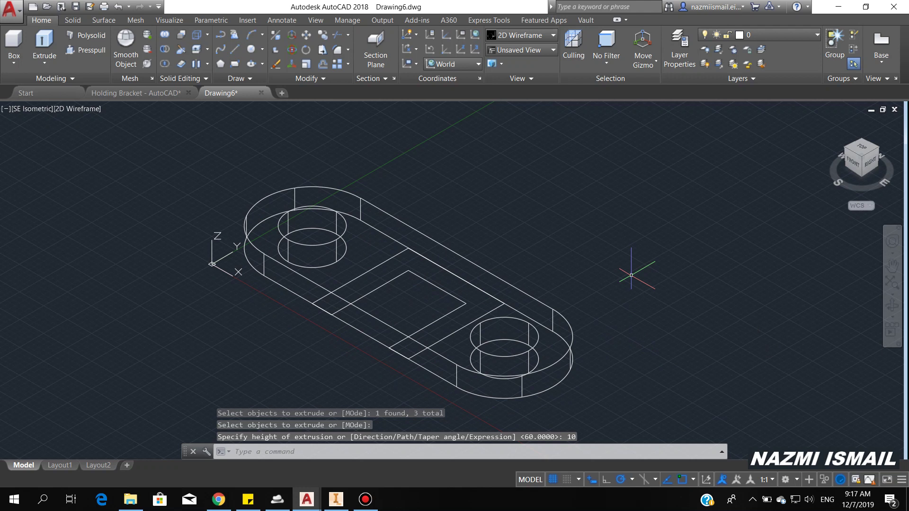
Subtract both cylinders from the base plate to leave two holes.
{"action": "type", "text": "SU"}
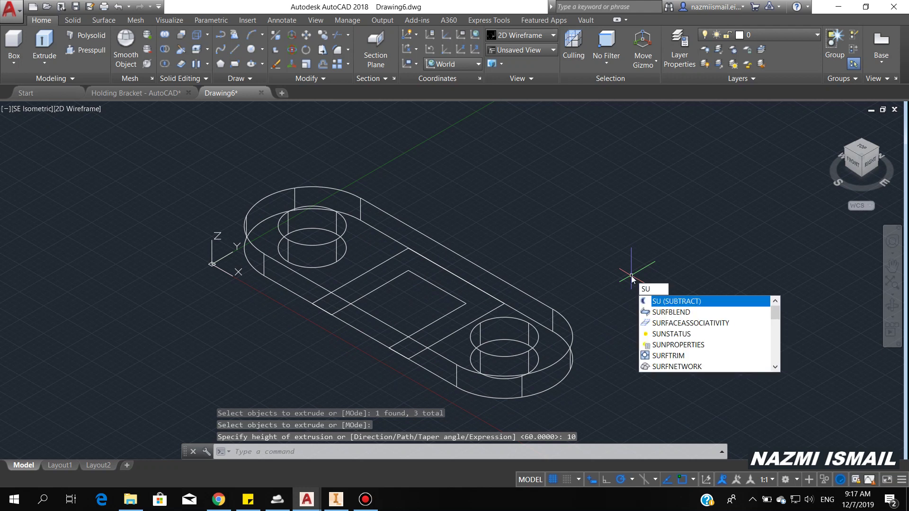
{"action": "key", "text": "Return"}
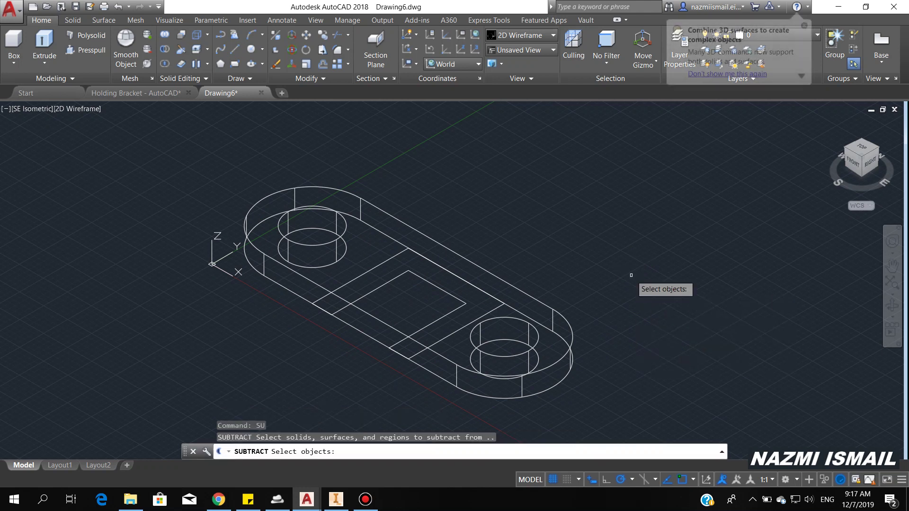
{"action": "left_click", "coordinate": [386, 210]}
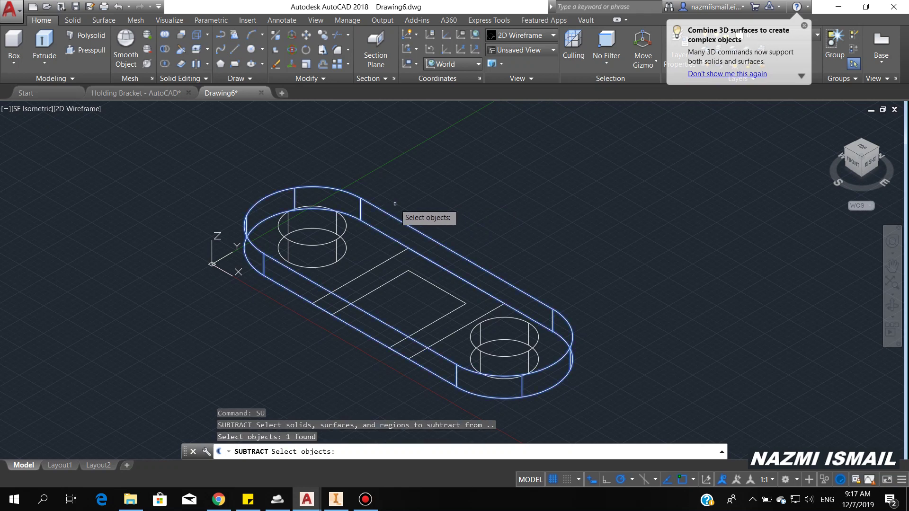
{"action": "key", "text": "Return"}
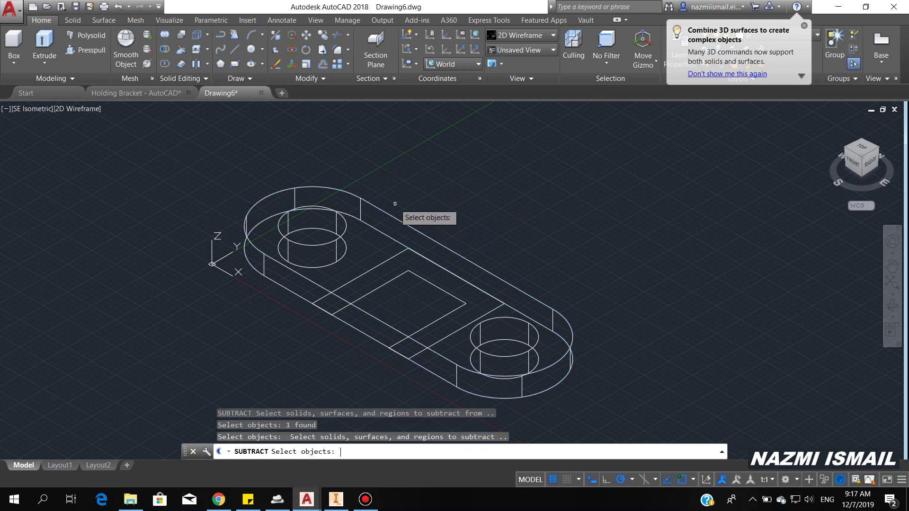
{"action": "left_click", "coordinate": [341, 232]}
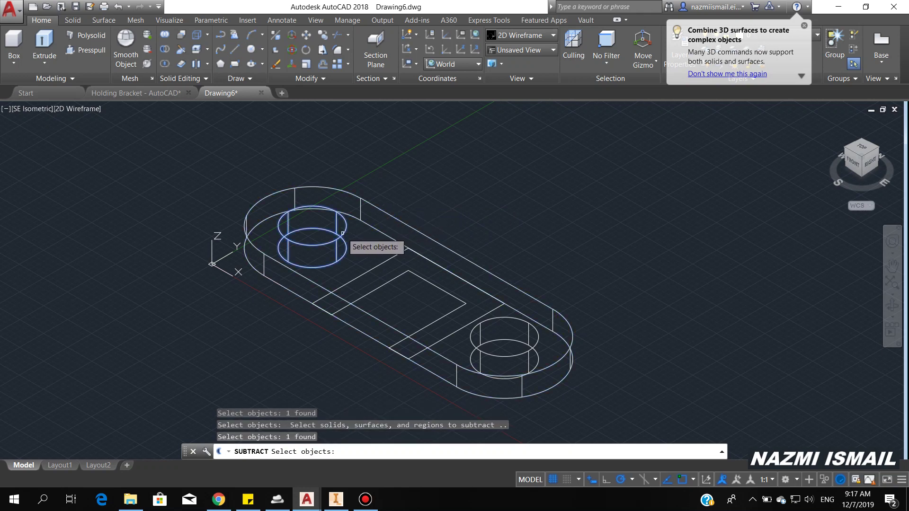
{"action": "left_click", "coordinate": [538, 347]}
{"action": "key", "text": "Return"}
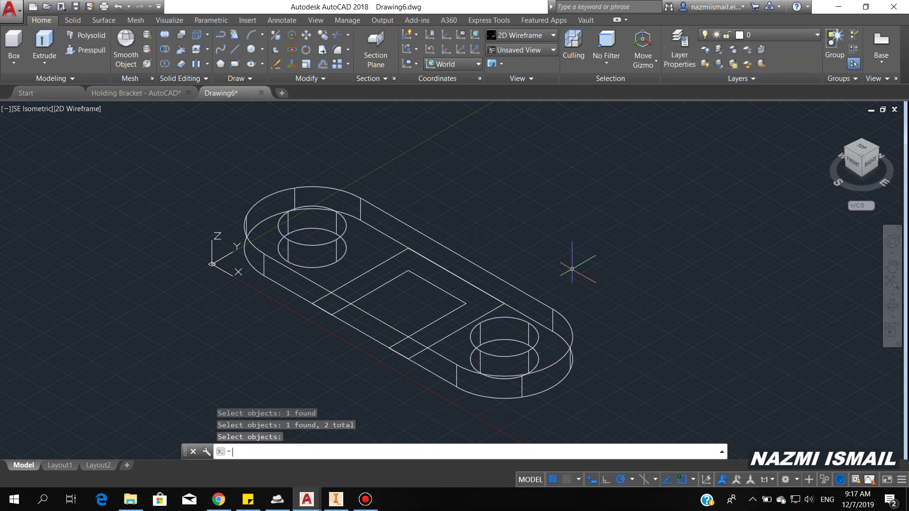
Extrude the U-shaped outline 60 units upward and orbit to check it.
{"action": "type", "text": "e"}
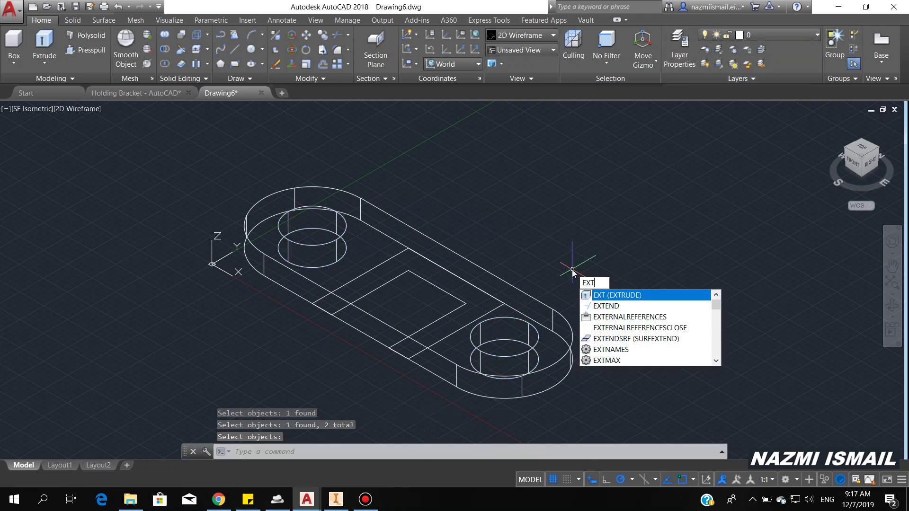
{"action": "key", "text": "Return"}
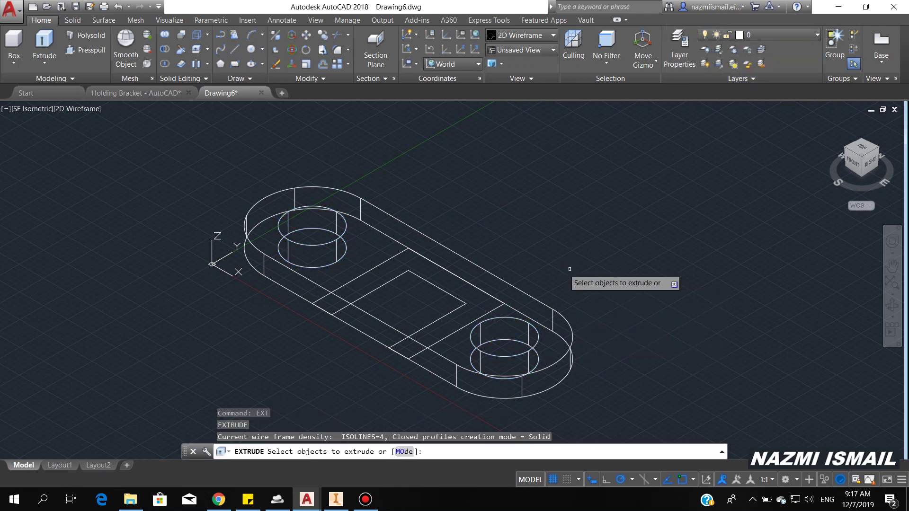
{"action": "left_click", "coordinate": [390, 258]}
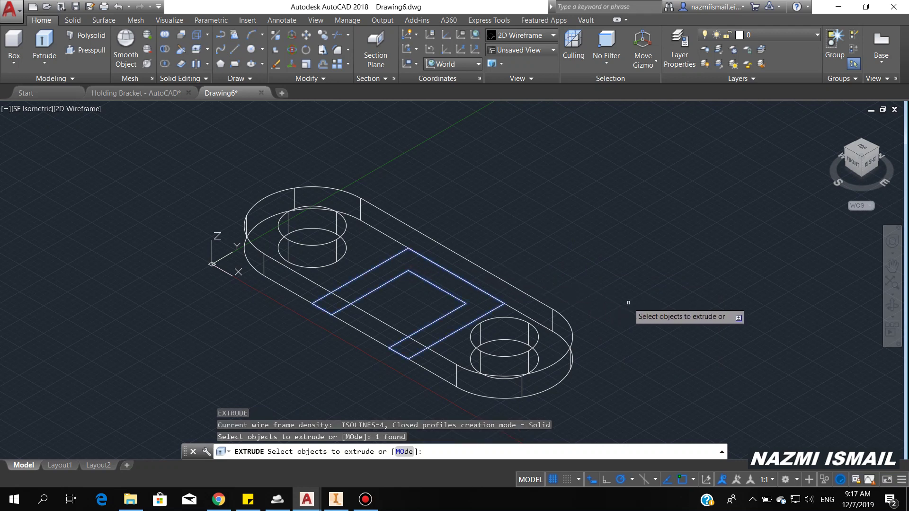
{"action": "key", "text": "Return"}
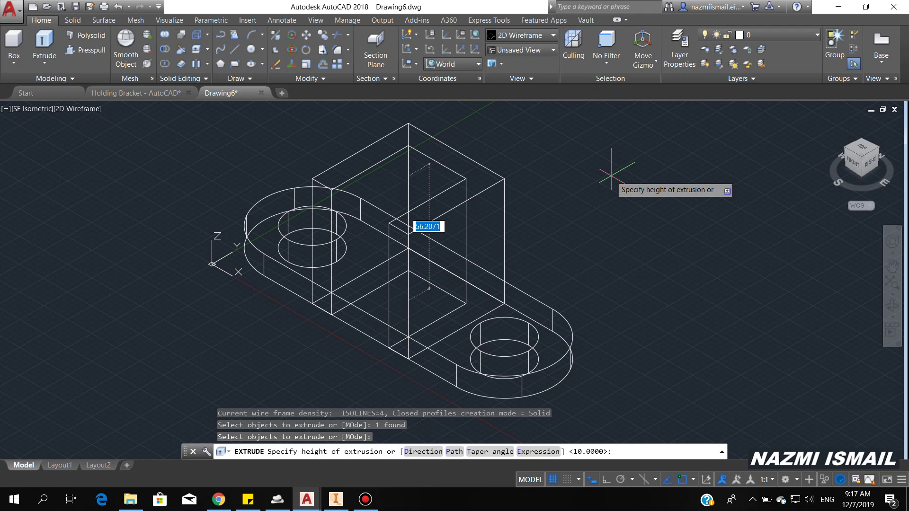
{"action": "type", "text": "60"}
{"action": "key", "text": "Return"}
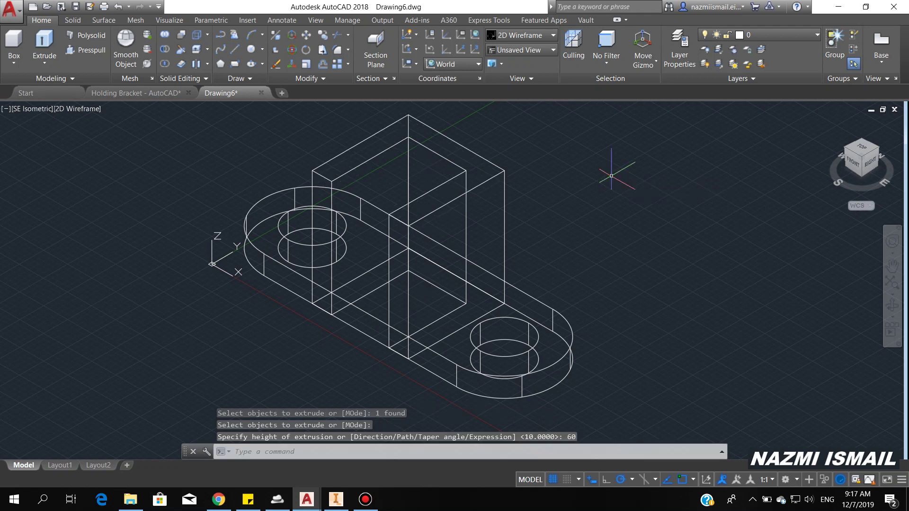
{"action": "middle_click_drag", "start_coordinate": [645, 314], "coordinate": [639, 308], "text": "shift"}
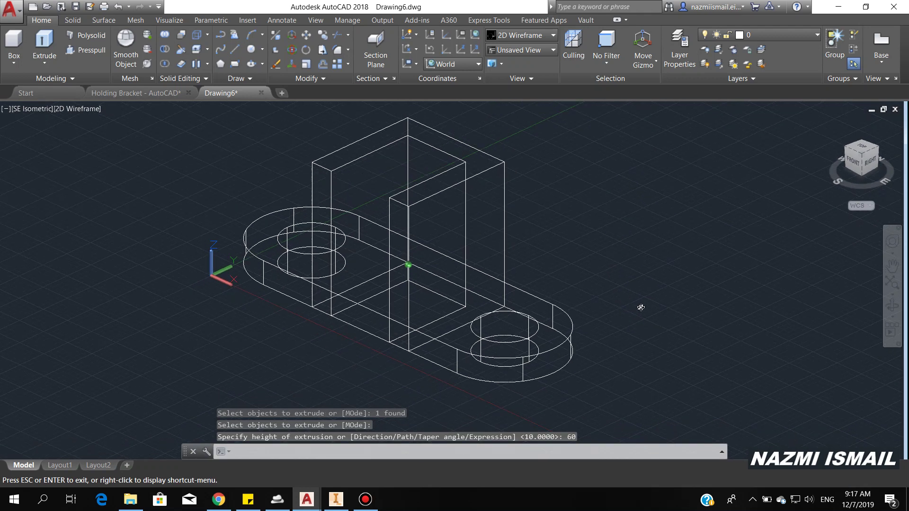
Chamfer the upright's two top outer edges with distances 25 and 25.
{"action": "type", "text": "chamfe"}
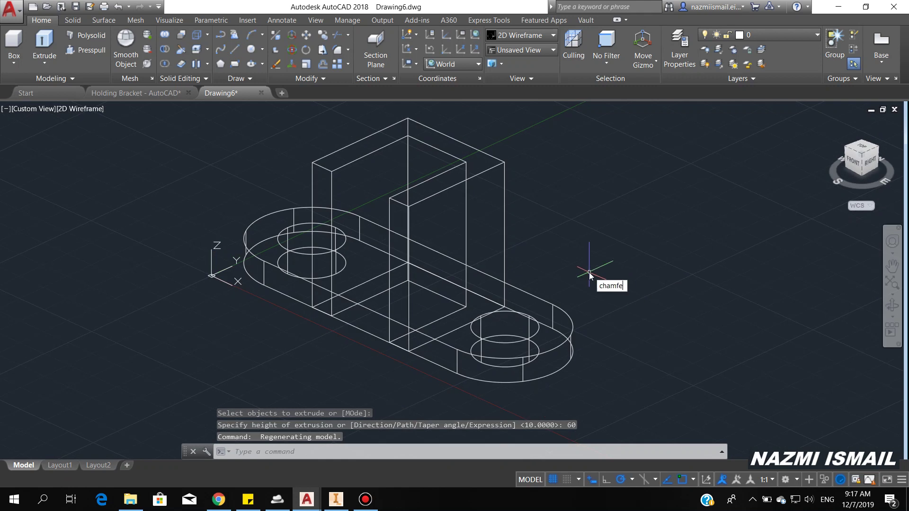
{"action": "key", "text": "Return"}
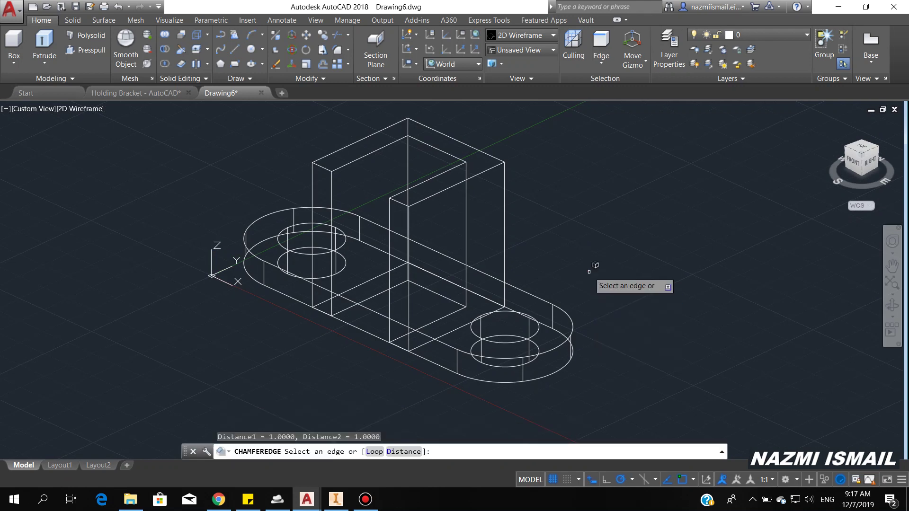
{"action": "left_click", "coordinate": [407, 452]}
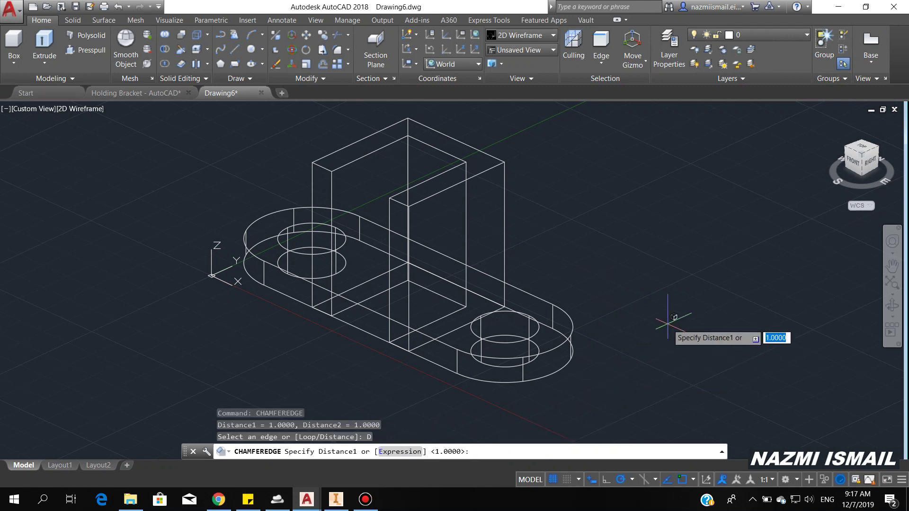
{"action": "key", "text": "Return"}
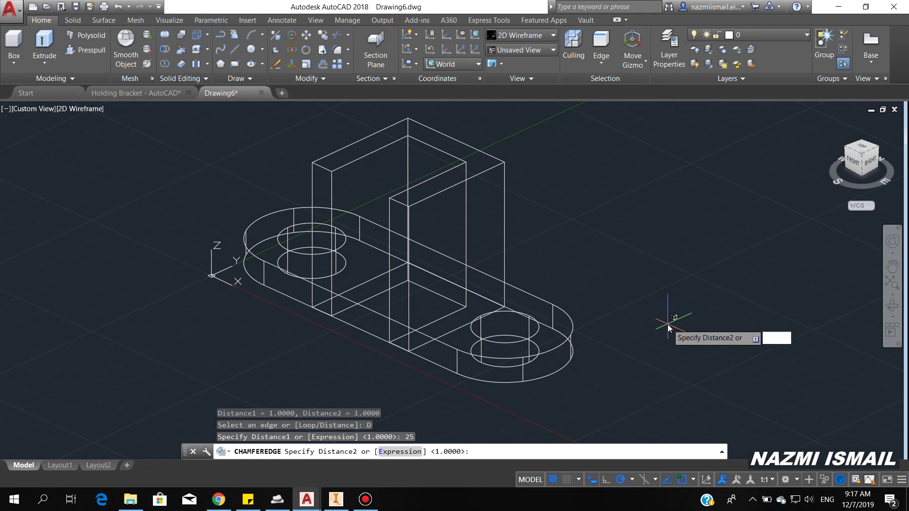
{"action": "type", "text": "25"}
{"action": "key", "text": "Return"}
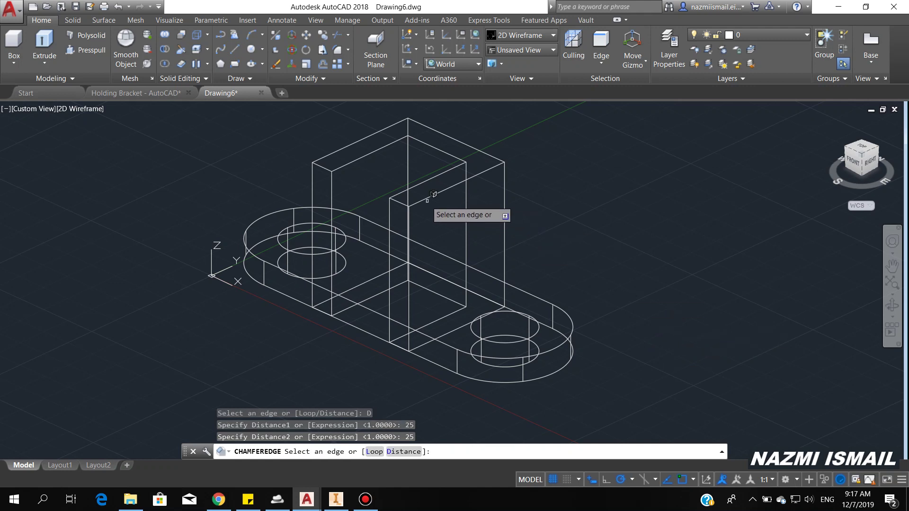
{"action": "left_click", "coordinate": [324, 168]}
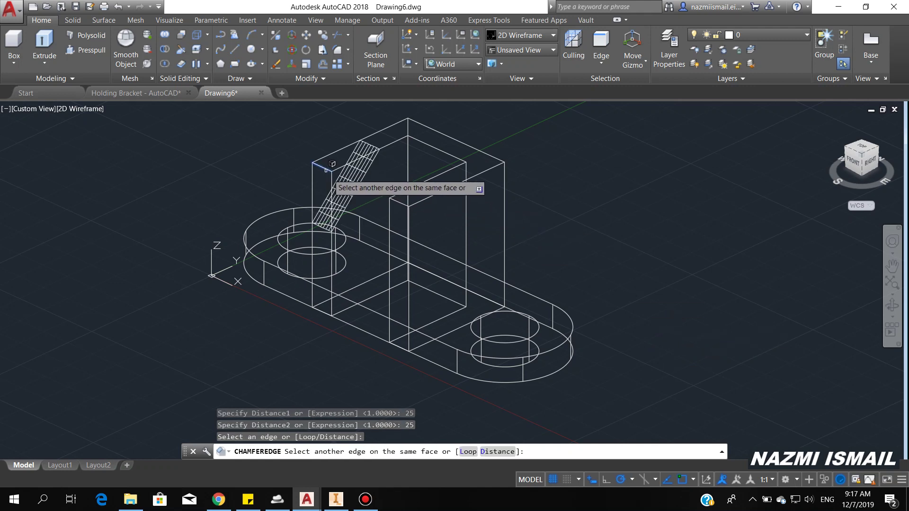
{"action": "left_click", "coordinate": [398, 202]}
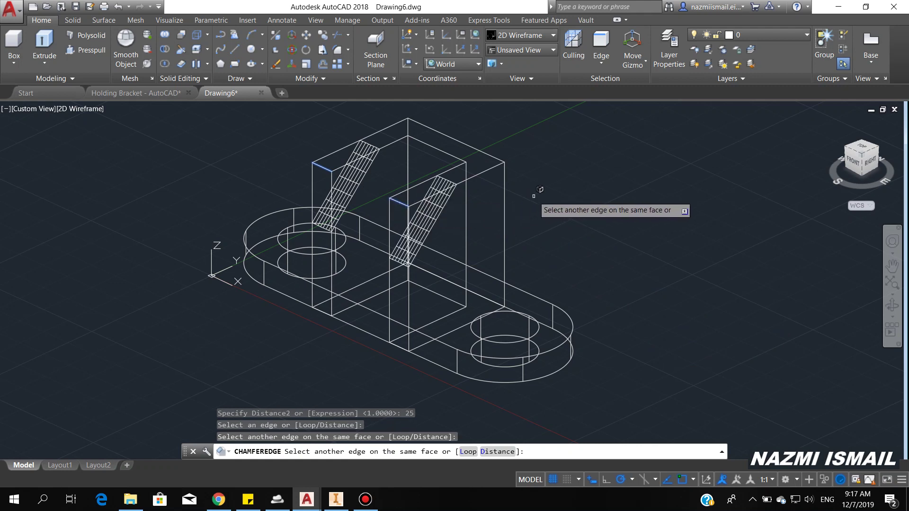
{"action": "key", "text": "Return"}
{"action": "key", "text": "Return"}
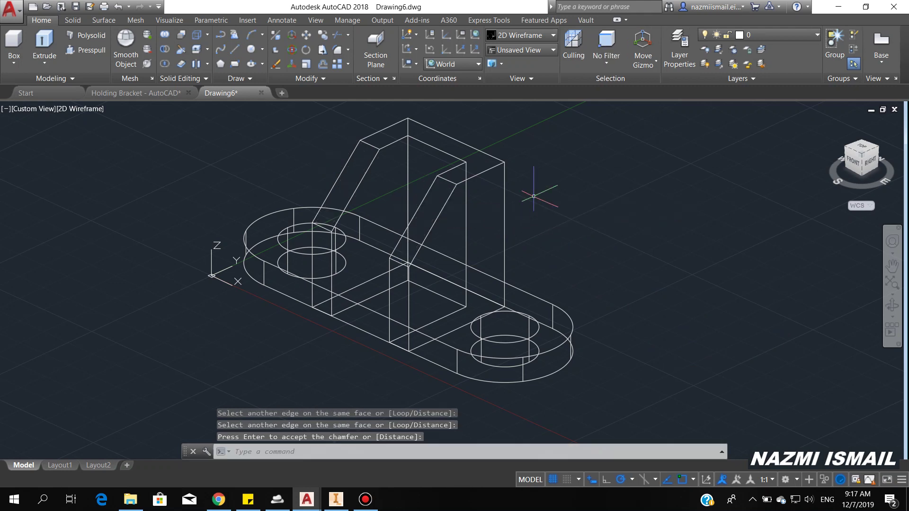
Switch to Shaded with edges, orbit the bracket, then bring up the Inventor Holding Bracket part.
{"action": "left_click", "coordinate": [90, 109]}
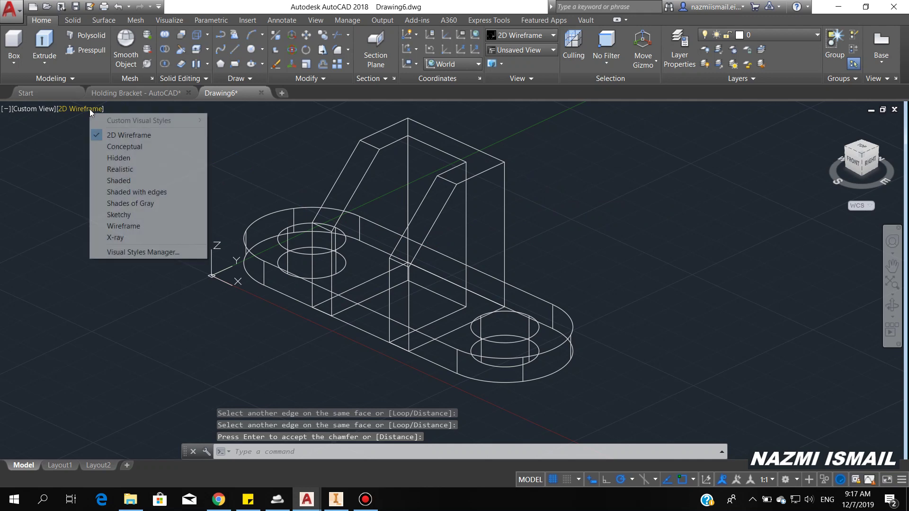
{"action": "left_click", "coordinate": [139, 192]}
{"action": "mouse_move", "coordinate": [408, 265]}
{"action": "middle_mouse_down", "text": "shift"}
{"action": "mouse_move", "coordinate": [602, 287]}
{"action": "mouse_move", "coordinate": [625, 272]}
{"action": "middle_mouse_up", "text": "shift"}
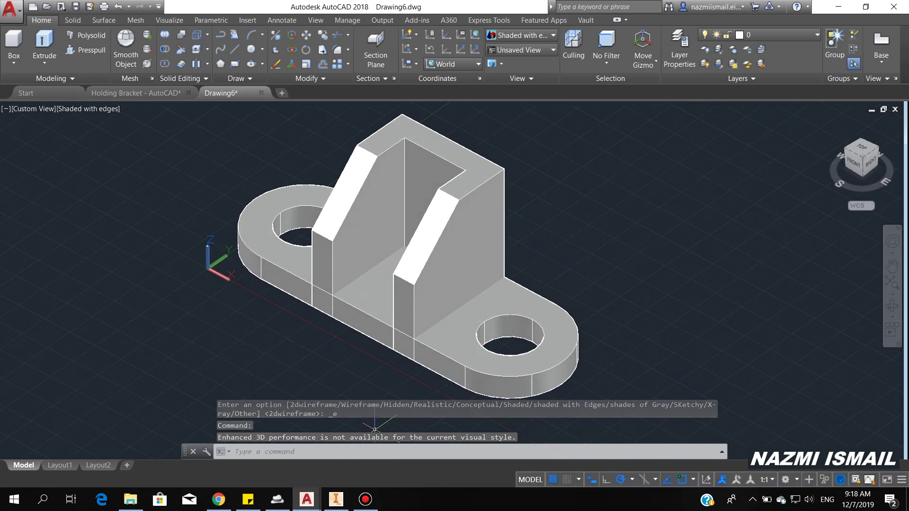
{"action": "left_click", "coordinate": [335, 499]}
Maximize Inventor and create a new part from the Standard (mm) template.
{"action": "left_click", "coordinate": [884, 13]}
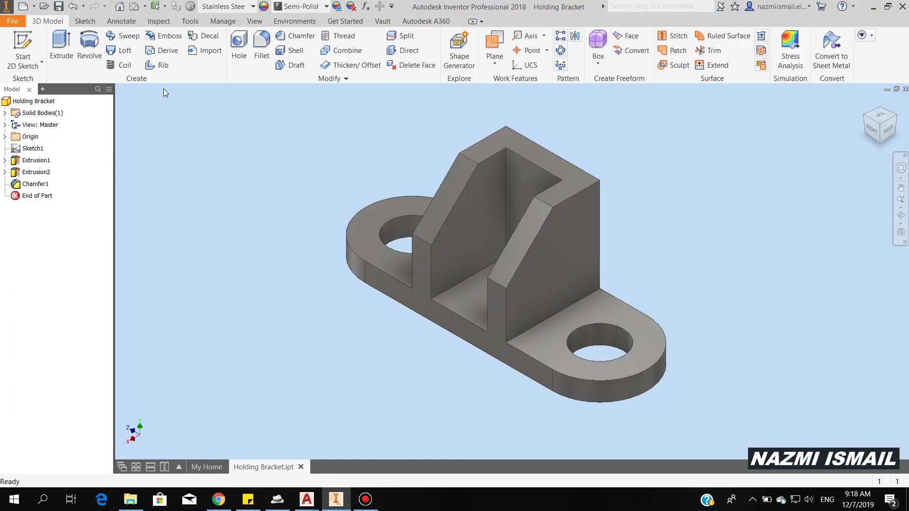
{"action": "left_click", "coordinate": [13, 22]}
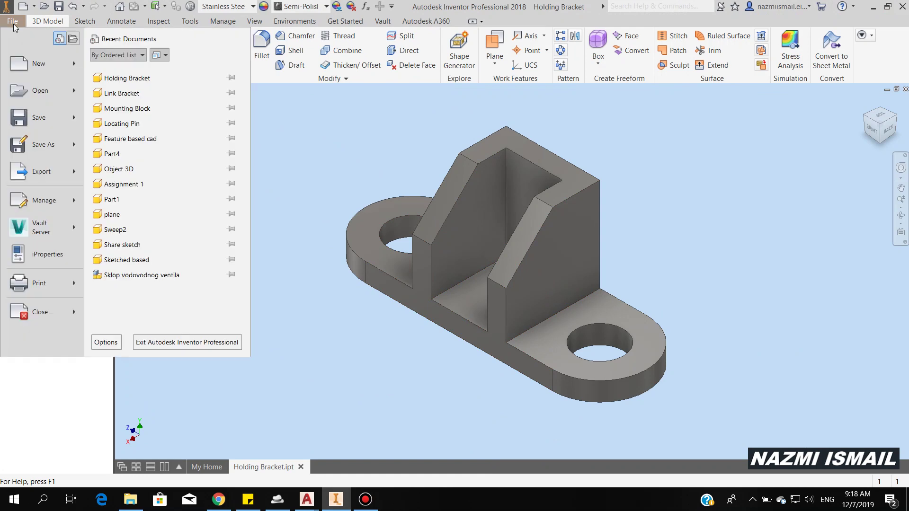
{"action": "left_click", "coordinate": [38, 63]}
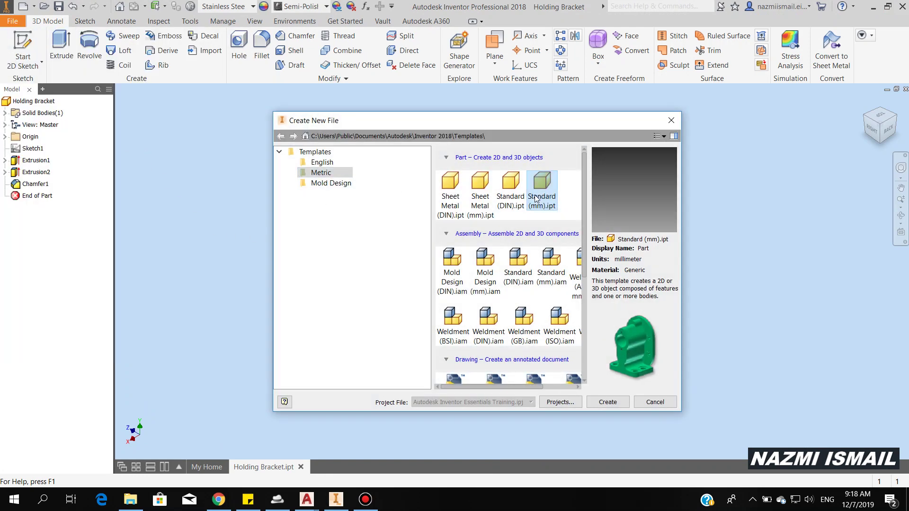
{"action": "left_click", "coordinate": [615, 403]}
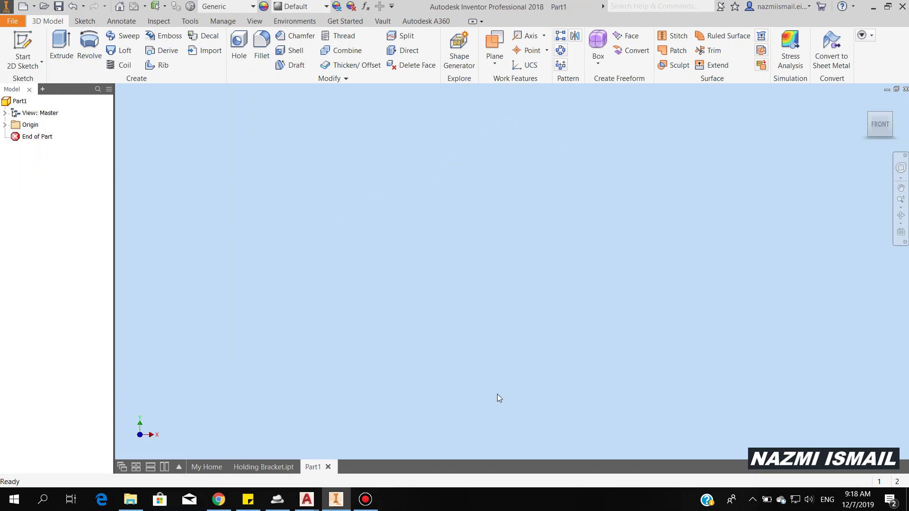
Start a 2D sketch on the horizontal XZ origin plane.
{"action": "left_click", "coordinate": [27, 67]}
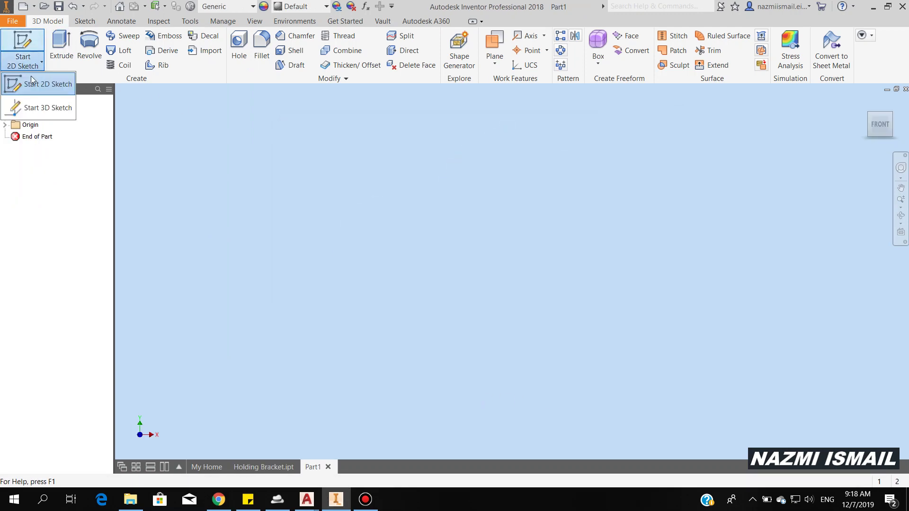
{"action": "left_click", "coordinate": [38, 86]}
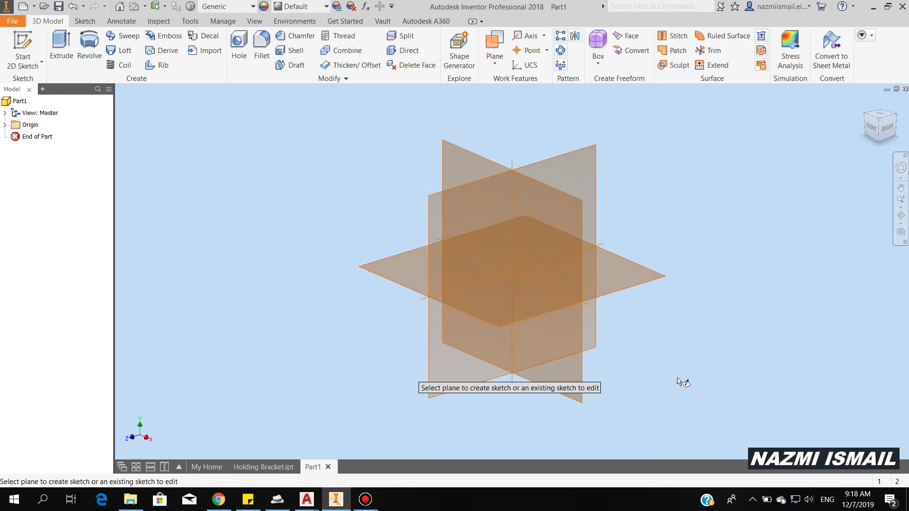
{"action": "left_click", "coordinate": [639, 276]}
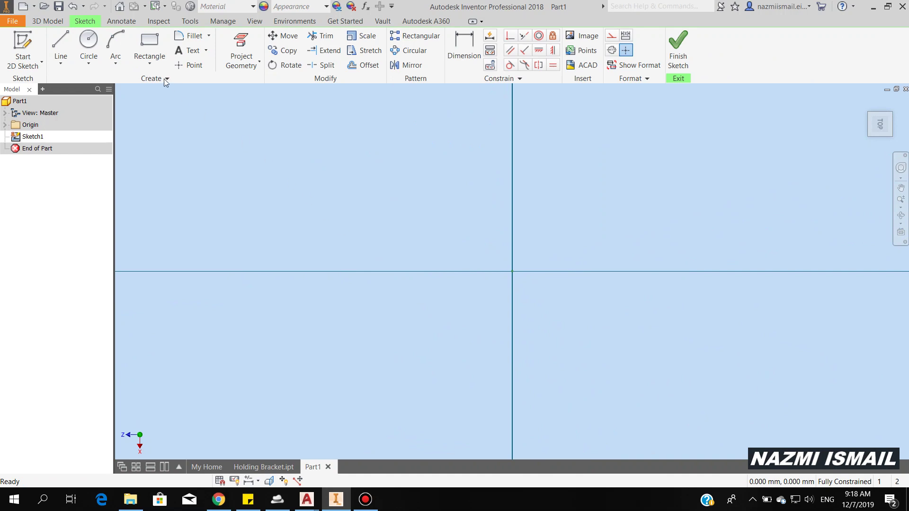
Draw a two-point rectangle 100 mm wide by 50 mm high.
{"action": "left_click", "coordinate": [149, 65]}
{"action": "left_click", "coordinate": [156, 89]}
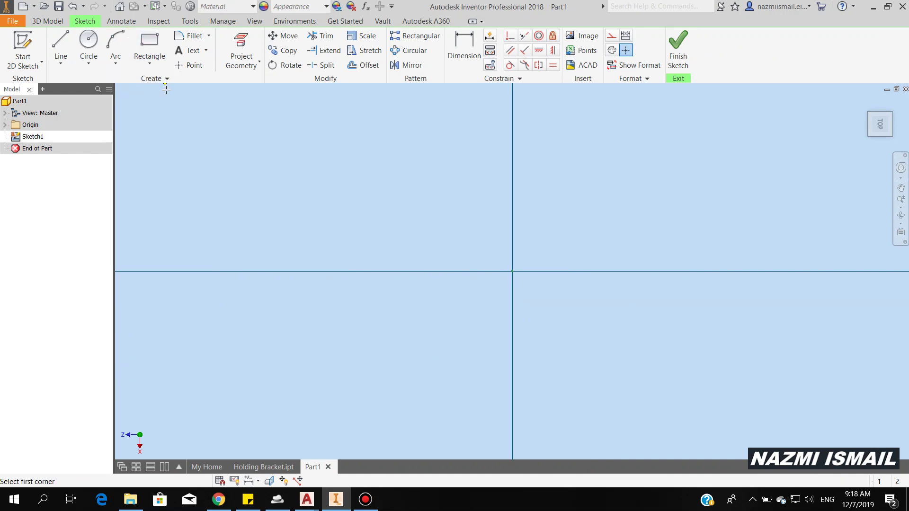
{"action": "left_click", "coordinate": [377, 318]}
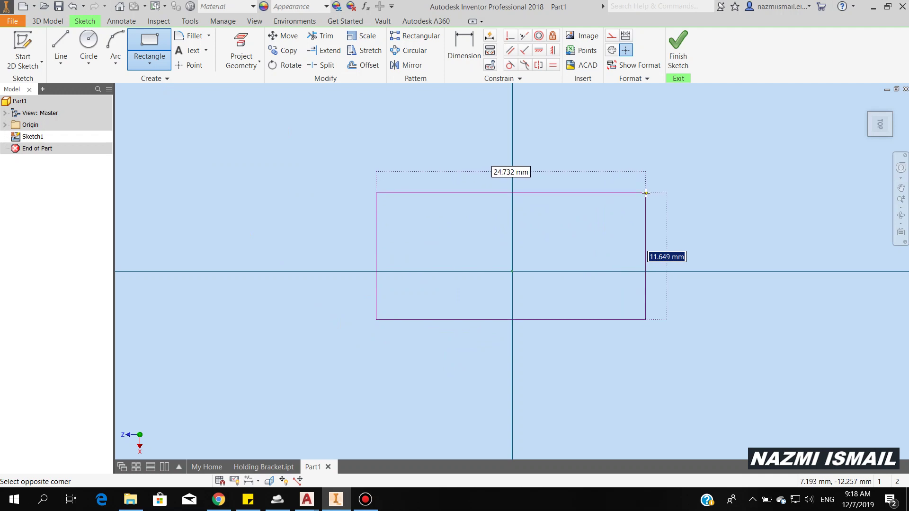
{"action": "type", "text": "5"}
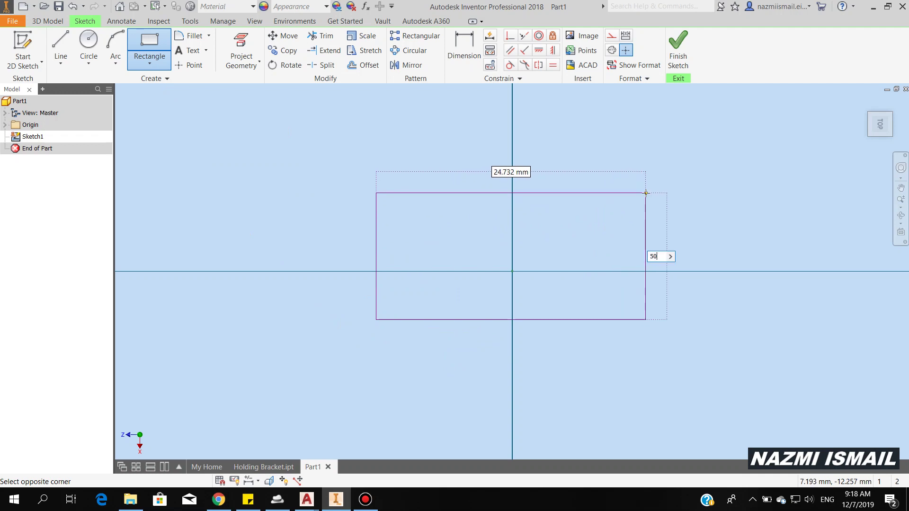
{"action": "type", "text": "0"}
{"action": "key", "text": "Tab"}
{"action": "type", "text": "1"}
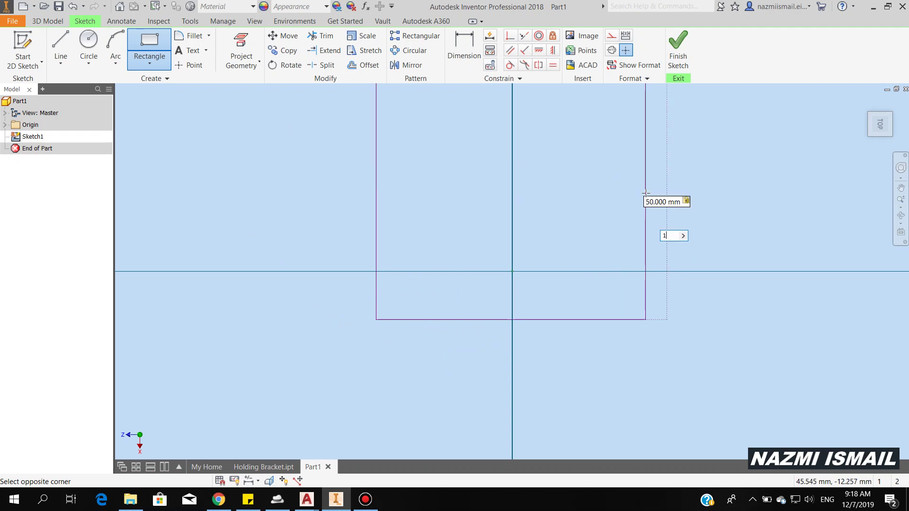
{"action": "key", "text": "Return"}
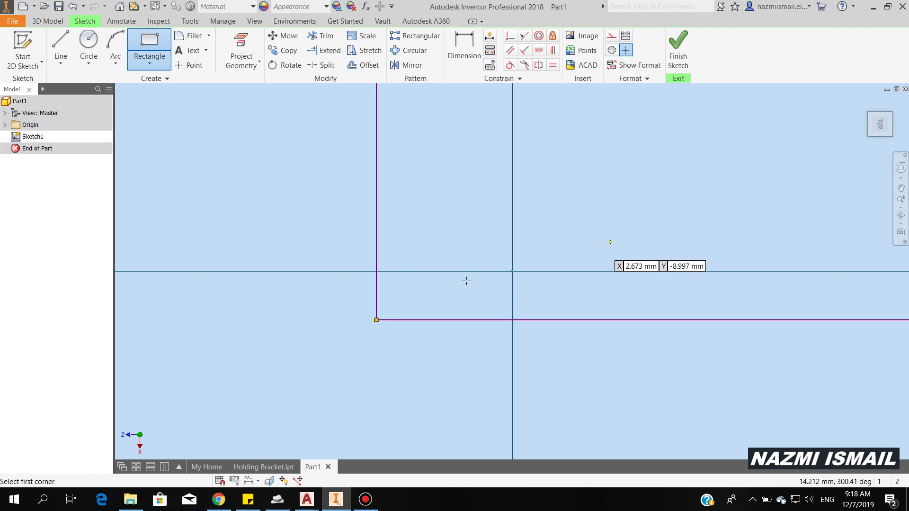
{"action": "key", "text": "Home"}
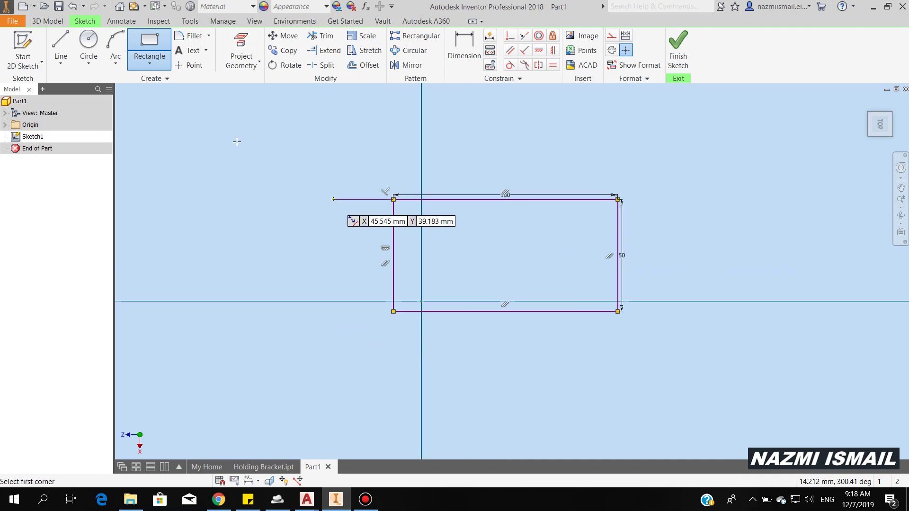
Cap both short sides with three-point arcs, the left arc at radius 25.
{"action": "left_click", "coordinate": [115, 60]}
{"action": "left_click", "coordinate": [131, 91]}
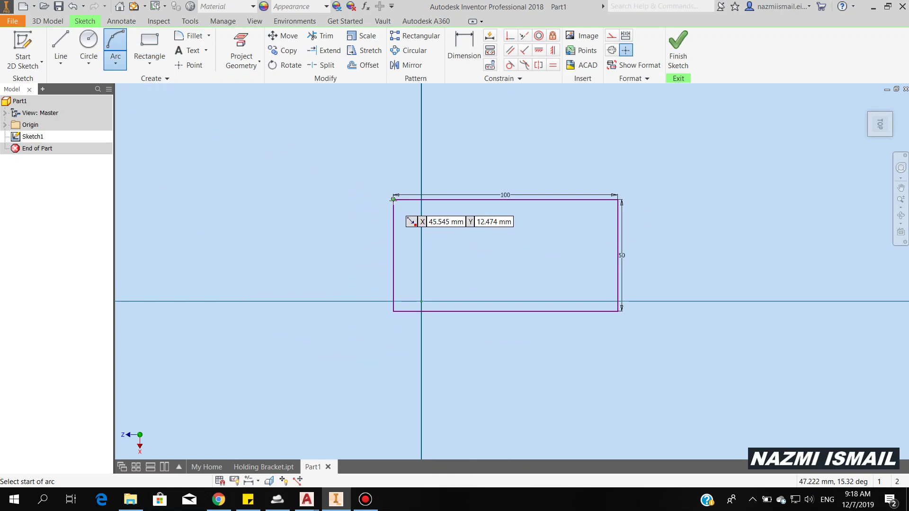
{"action": "left_click", "coordinate": [393, 226]}
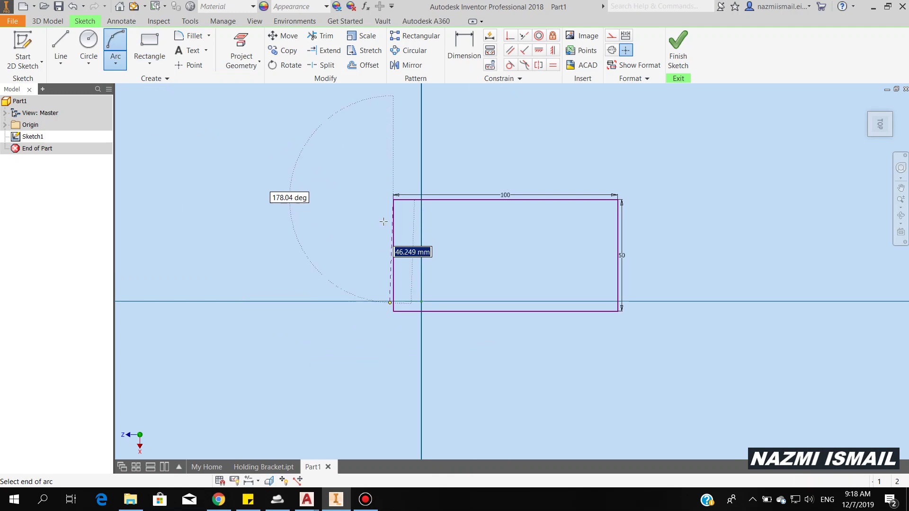
{"action": "left_click", "coordinate": [393, 312]}
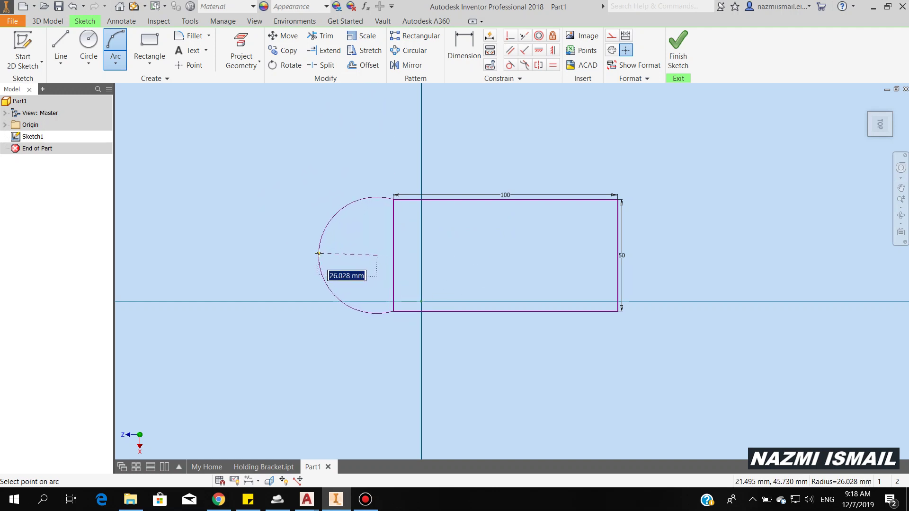
{"action": "type", "text": "25"}
{"action": "key", "text": "Return"}
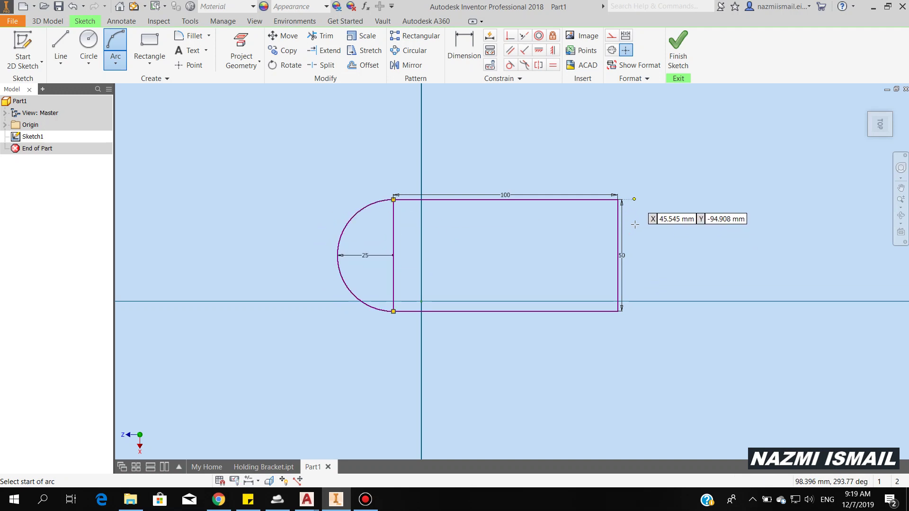
{"action": "left_click", "coordinate": [618, 200]}
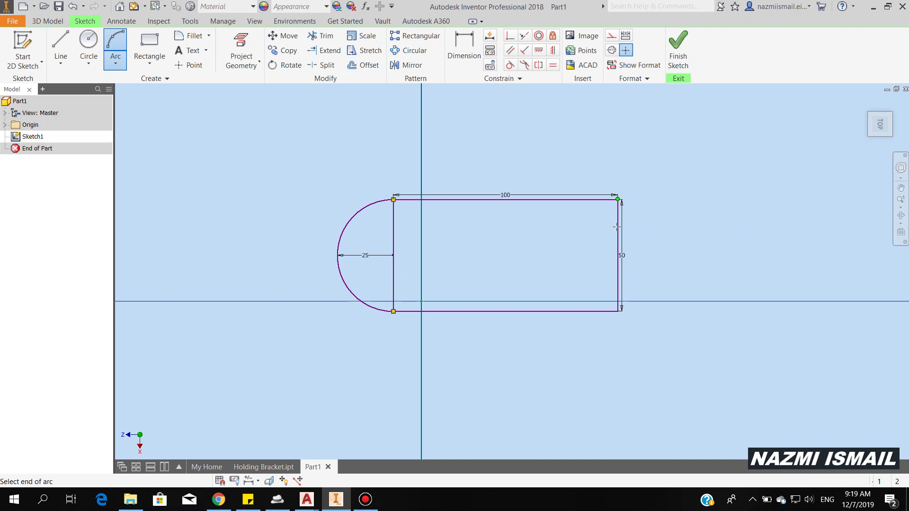
{"action": "left_click", "coordinate": [617, 311]}
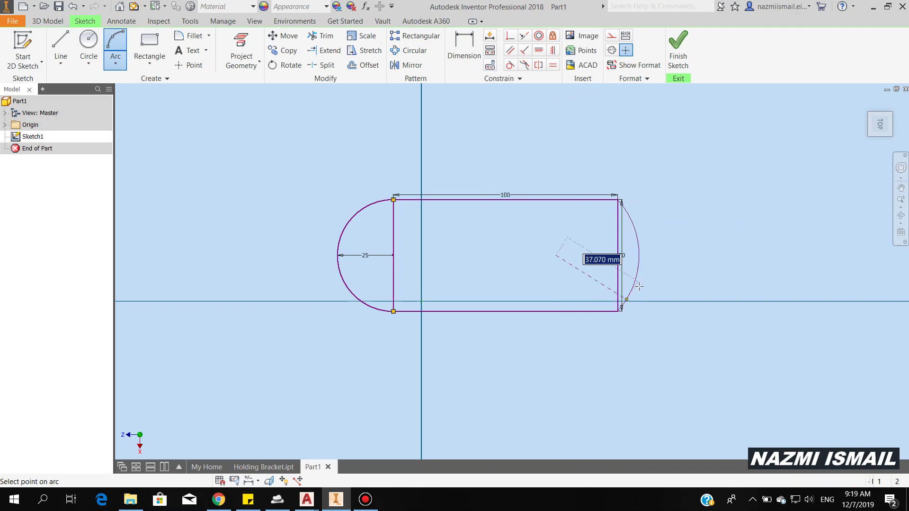
{"action": "left_click", "coordinate": [659, 255]}
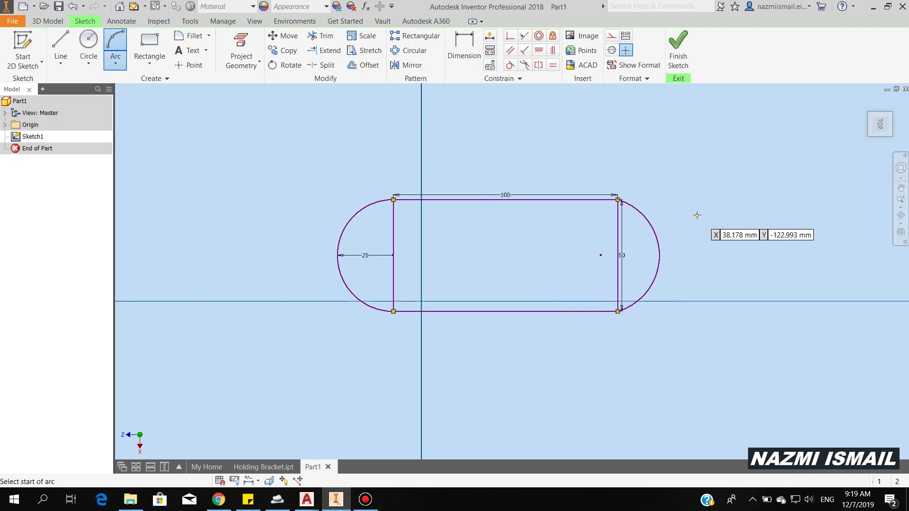
{"action": "right_click", "coordinate": [696, 215]}
{"action": "left_click", "coordinate": [732, 215]}
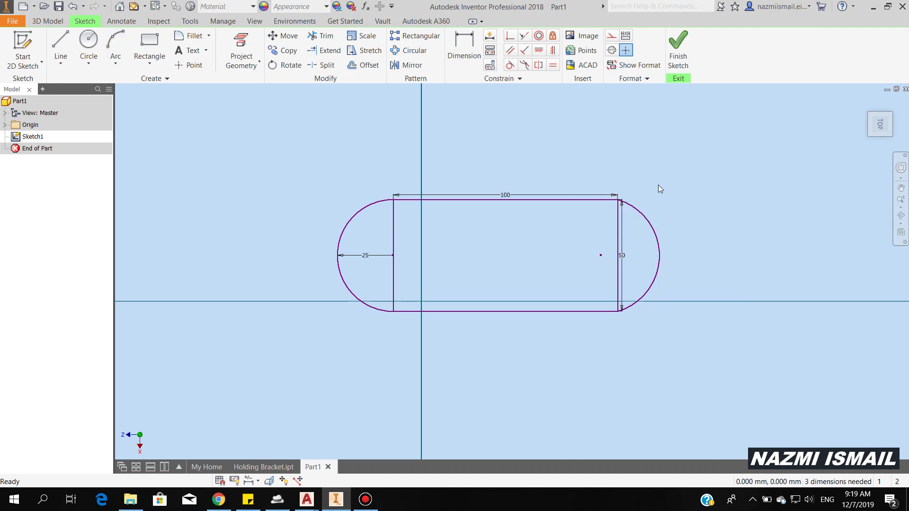
Constrain the right end arc equal to the left 25-radius arc.
{"action": "left_click", "coordinate": [554, 67]}
{"action": "left_click", "coordinate": [355, 220]}
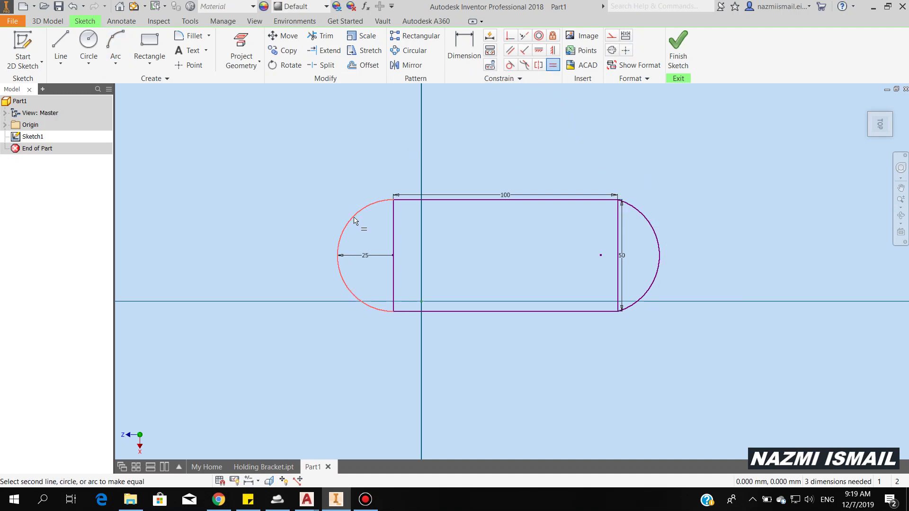
{"action": "left_click", "coordinate": [657, 237]}
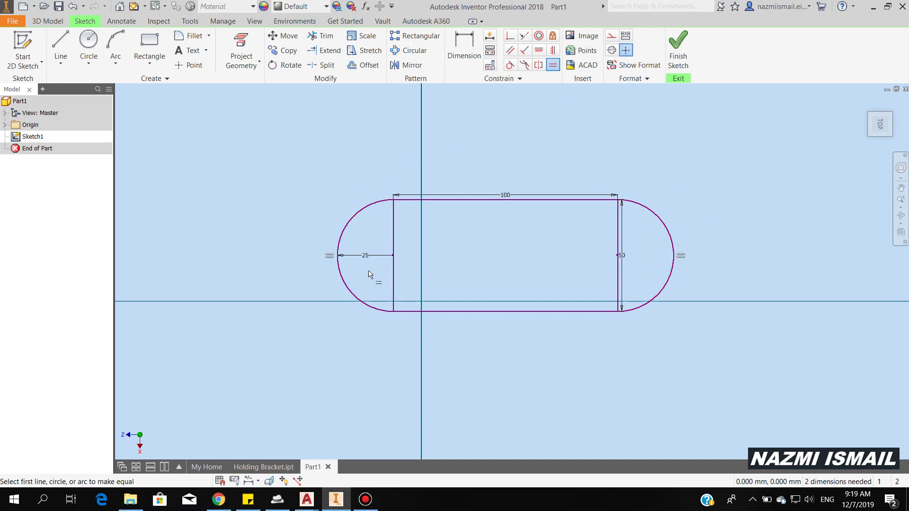
{"action": "right_click", "coordinate": [698, 237]}
{"action": "left_click", "coordinate": [741, 233]}
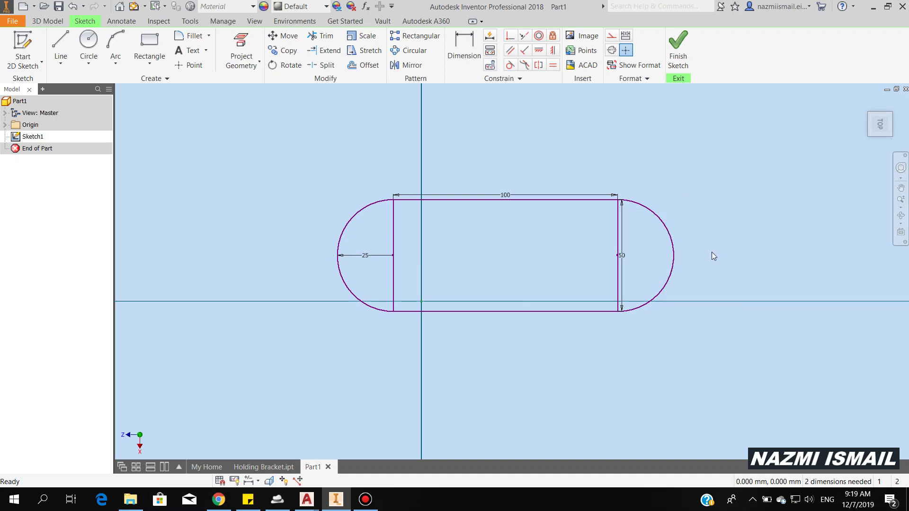
{"action": "middle_click_drag", "start_coordinate": [711, 252], "coordinate": [595, 257]}
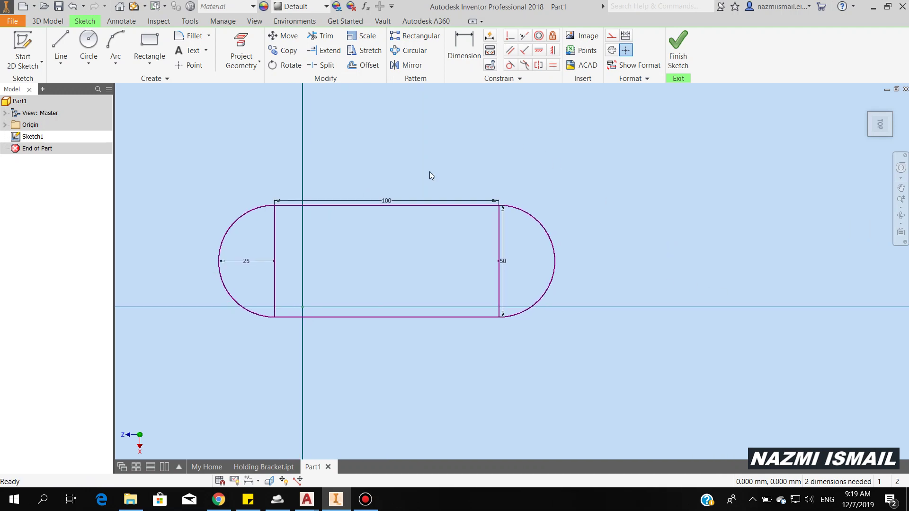
{"action": "left_click", "coordinate": [60, 64]}
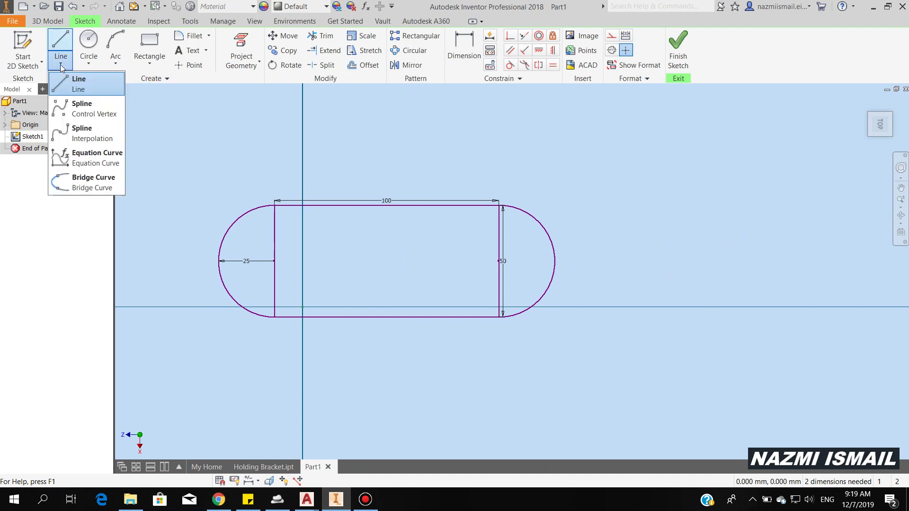
Draw the U outline's outer sides: 50 mm up, 50 mm across, 50 mm down.
{"action": "left_click", "coordinate": [79, 81]}
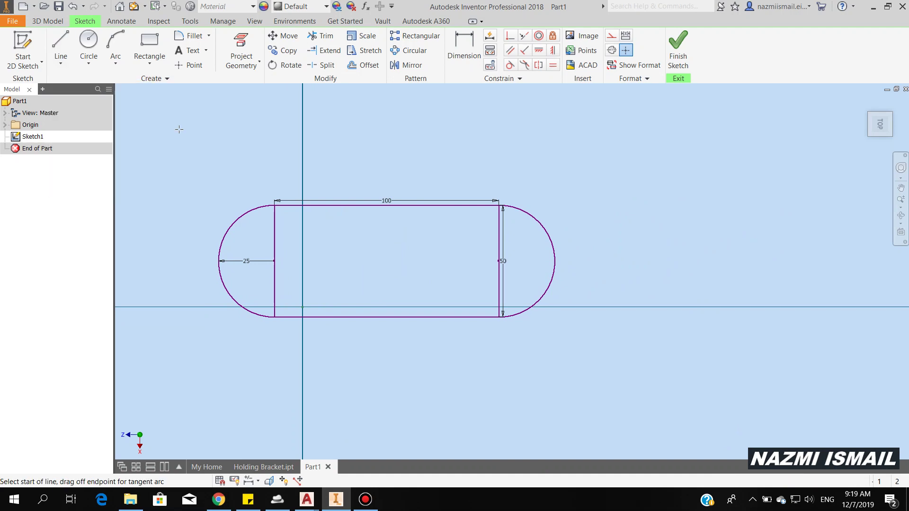
{"action": "left_click", "coordinate": [639, 271]}
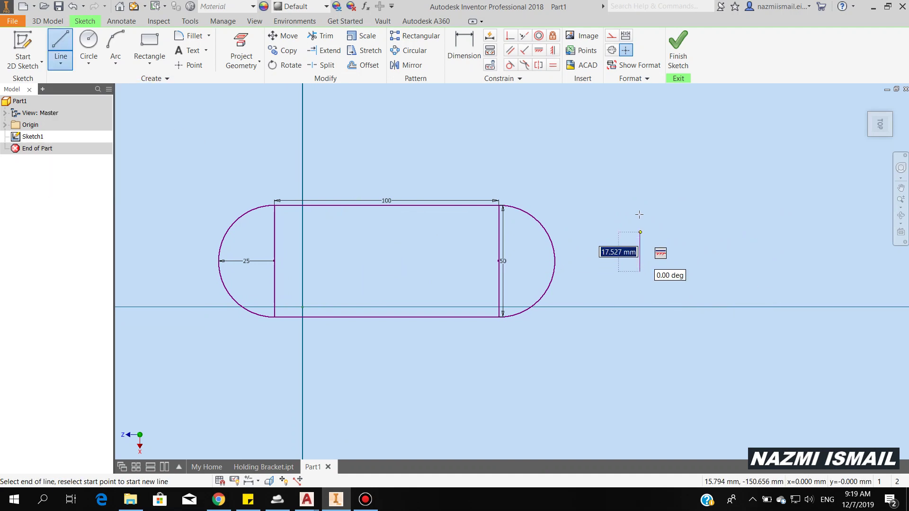
{"action": "type", "text": "50"}
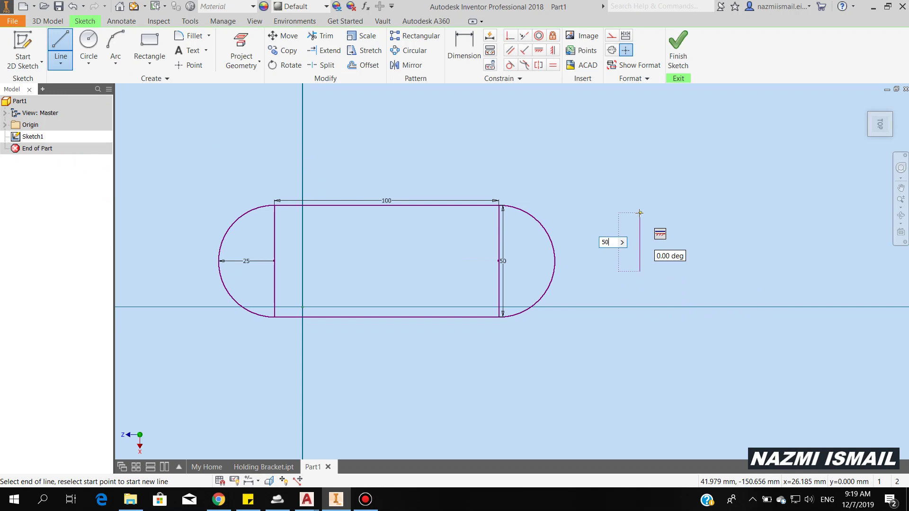
{"action": "key", "text": "Return"}
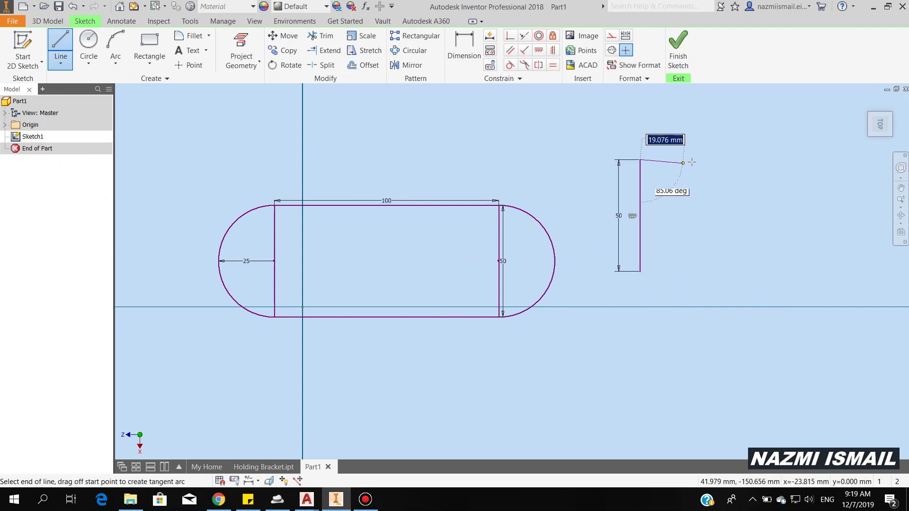
{"action": "type", "text": "50"}
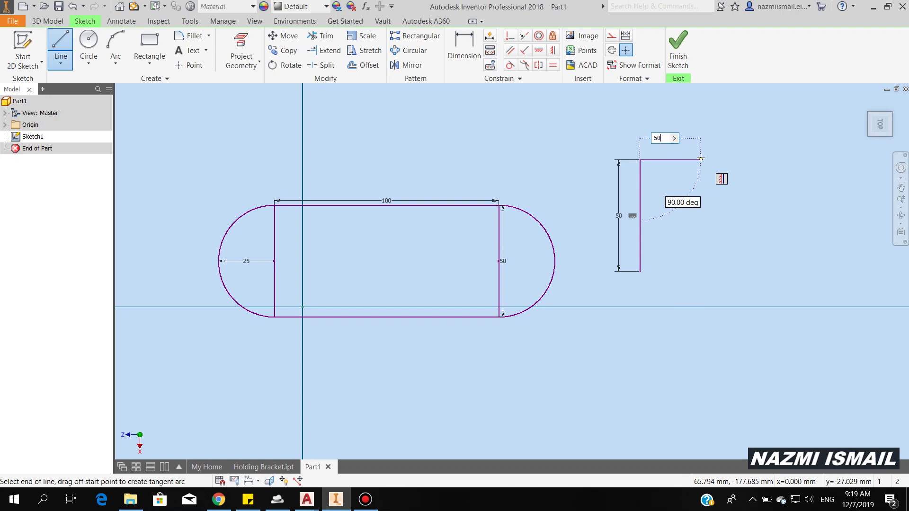
{"action": "key", "text": "Return"}
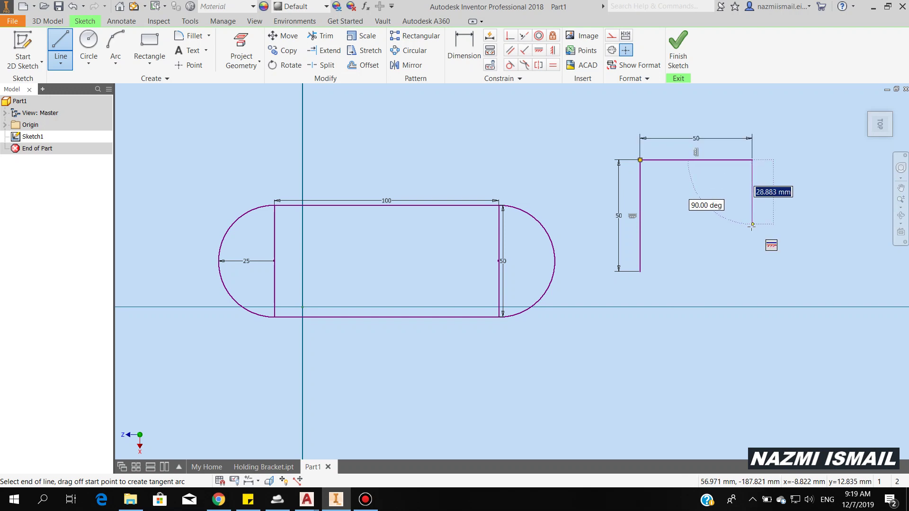
{"action": "type", "text": "50"}
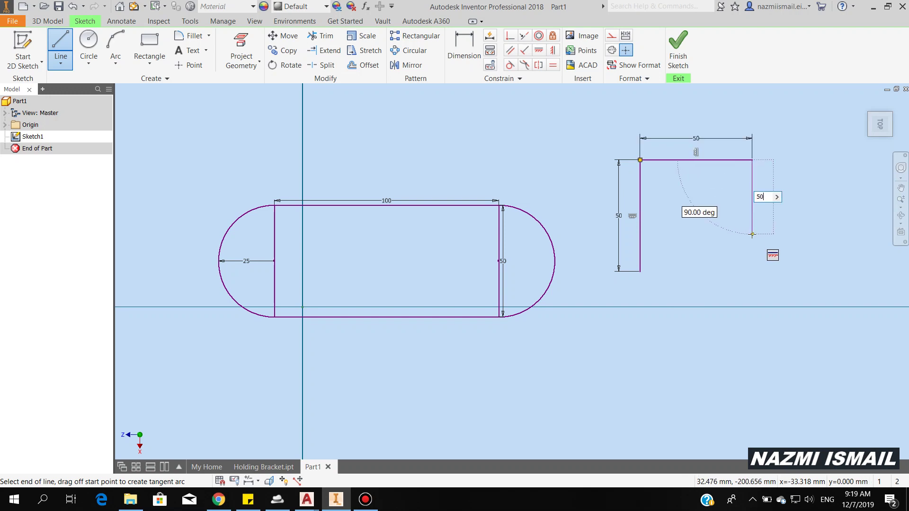
{"action": "key", "text": "Return"}
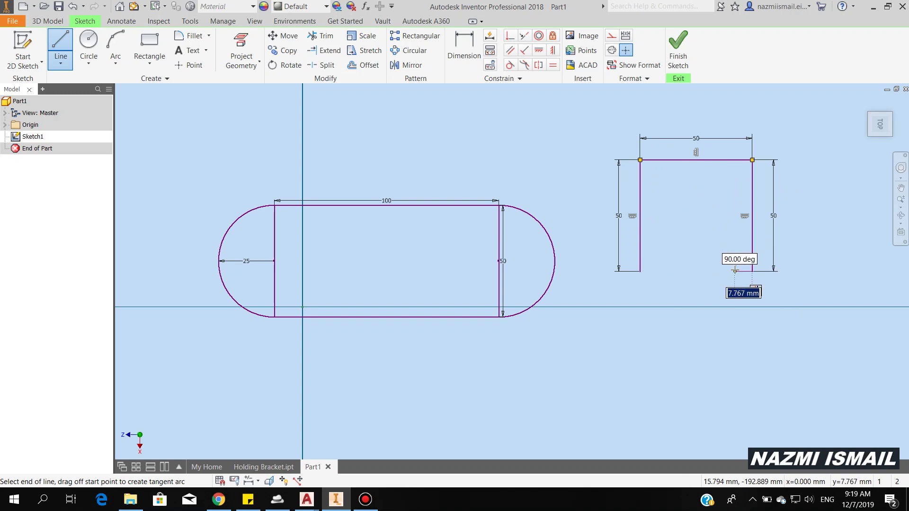
Add the inner edges of 10, 40, 30 and 40 mm and close the outline.
{"action": "type", "text": "10"}
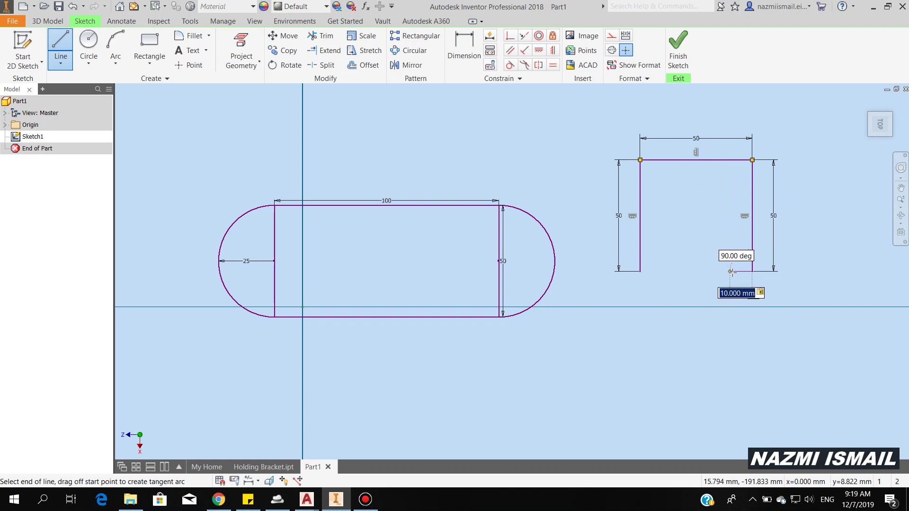
{"action": "key", "text": "Return"}
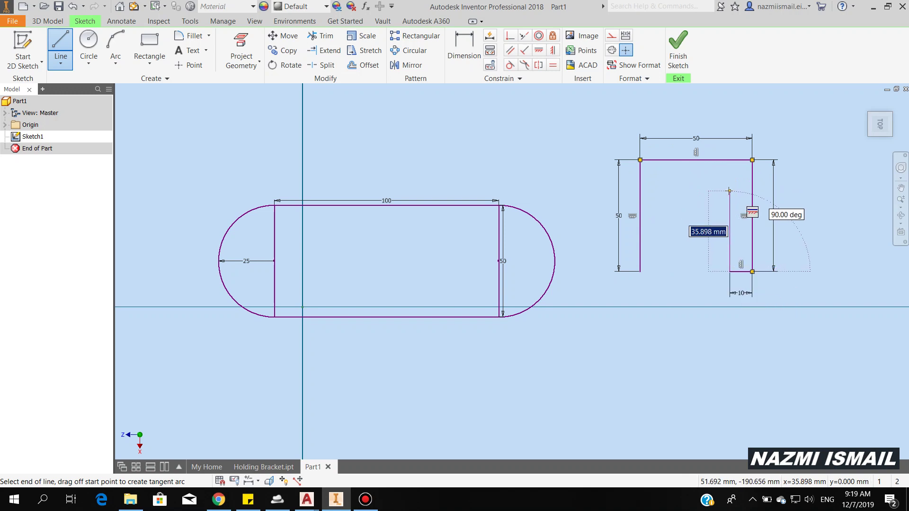
{"action": "type", "text": "40"}
{"action": "key", "text": "Return"}
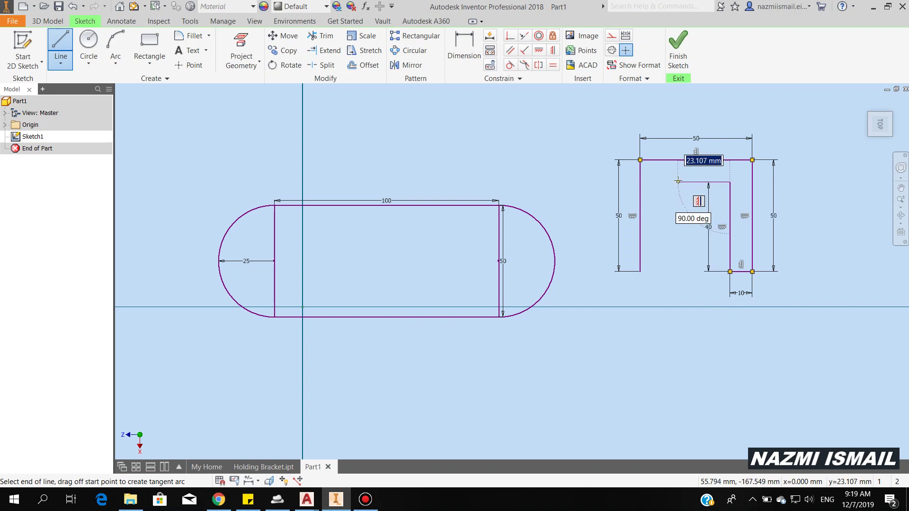
{"action": "type", "text": "30"}
{"action": "key", "text": "Return"}
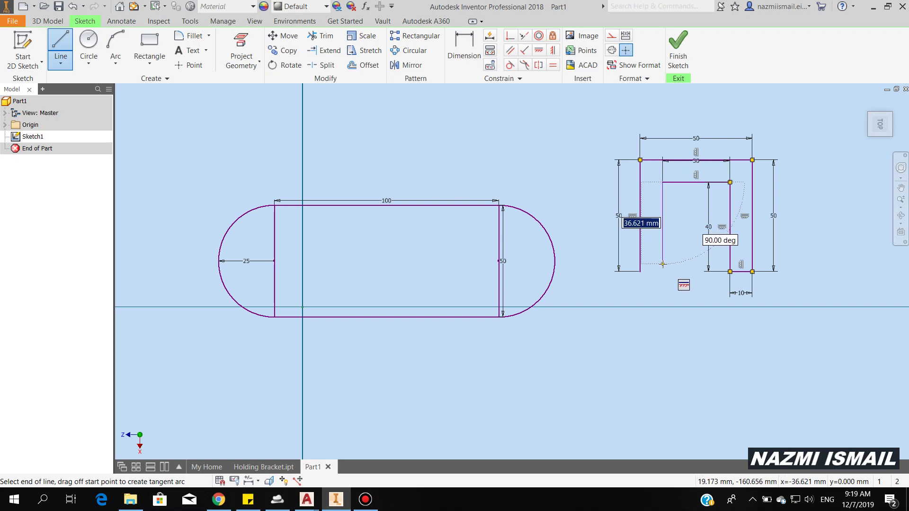
{"action": "type", "text": "40"}
{"action": "key", "text": "Return"}
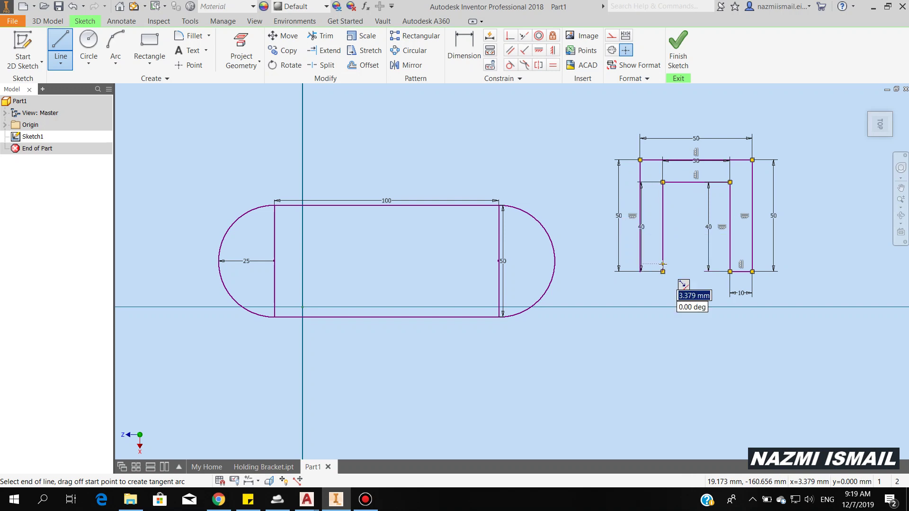
{"action": "right_click", "coordinate": [653, 292]}
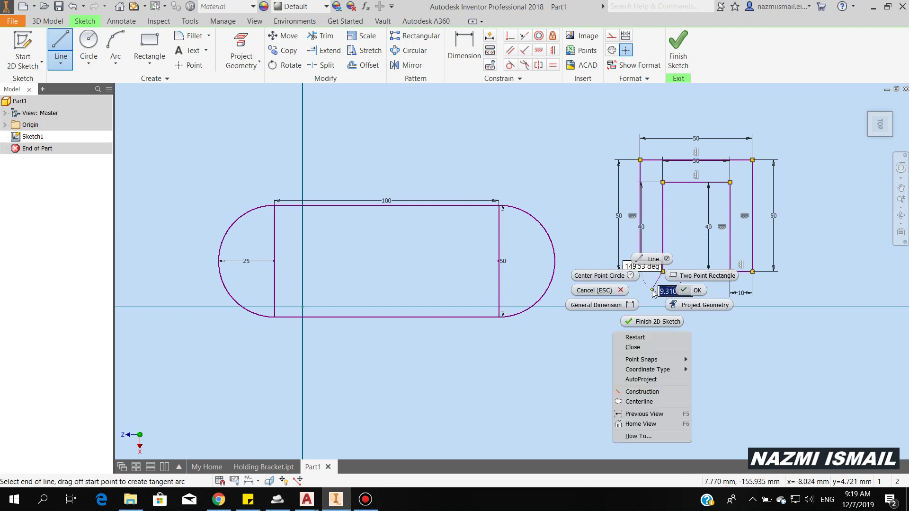
{"action": "left_click", "coordinate": [633, 347]}
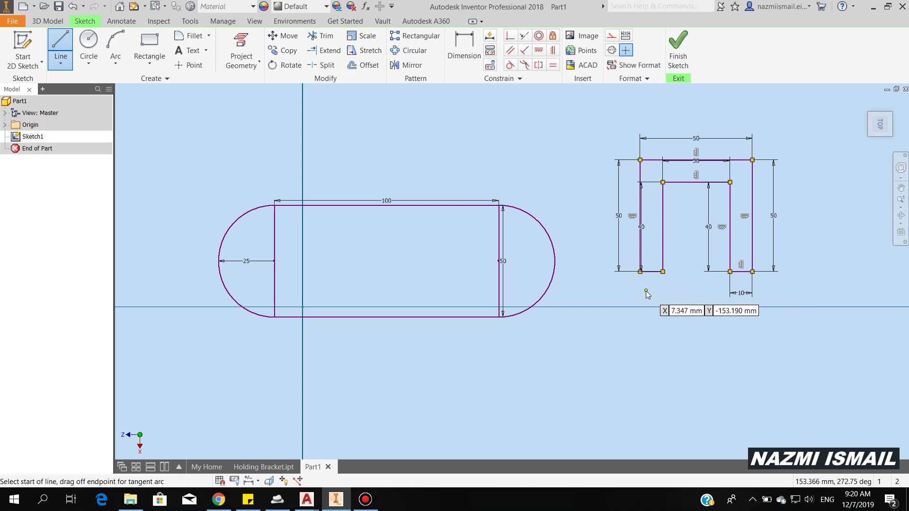
{"action": "right_click", "coordinate": [683, 293]}
{"action": "key", "text": "Escape"}
{"action": "key", "text": "Escape"}
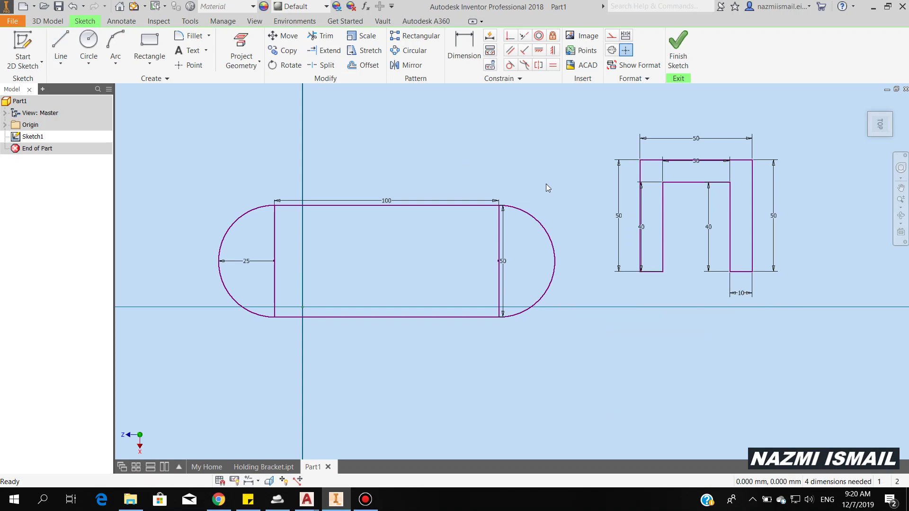
Make the U outline's top midpoint coincident with the slot's top-edge midpoint, then finish Sketch1.
{"action": "left_click", "coordinate": [509, 38]}
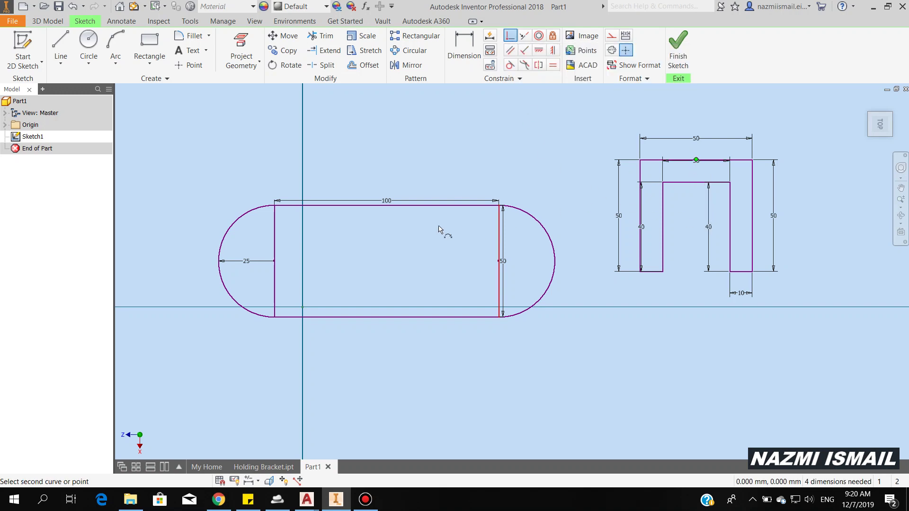
{"action": "left_click", "coordinate": [388, 208]}
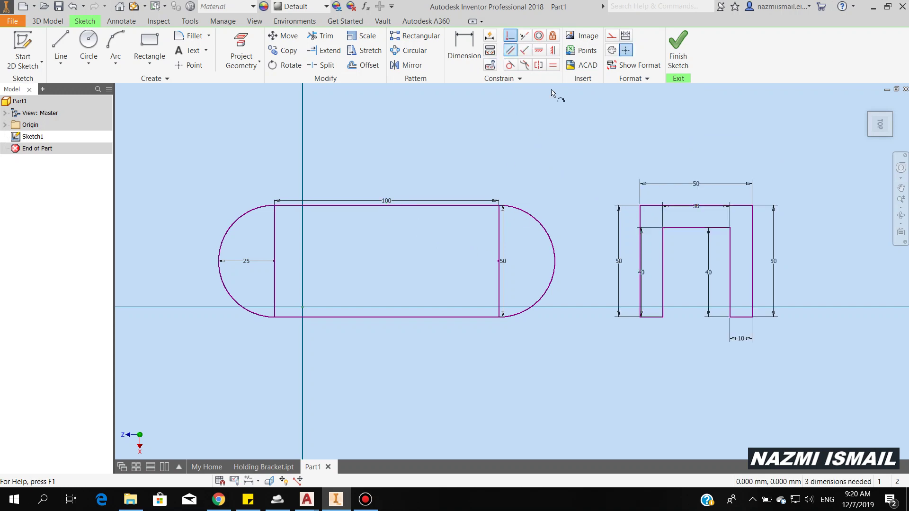
{"action": "left_click", "coordinate": [696, 207]}
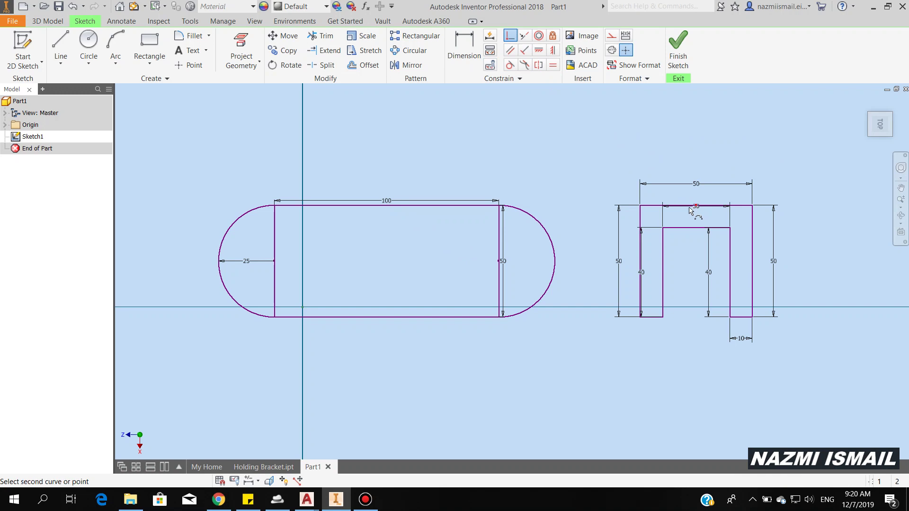
{"action": "left_click", "coordinate": [387, 205]}
{"action": "middle_click_drag", "start_coordinate": [818, 182], "coordinate": [611, 186]}
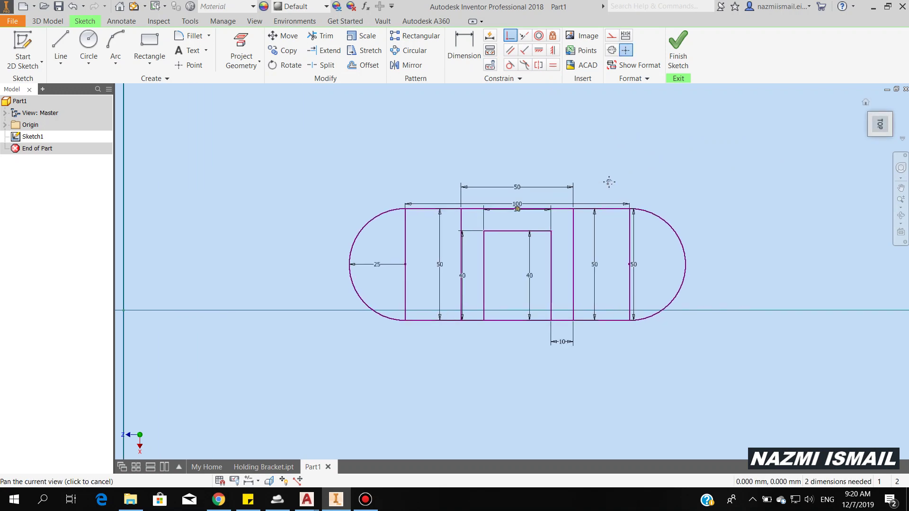
{"action": "right_click", "coordinate": [674, 186]}
{"action": "left_click", "coordinate": [709, 185]}
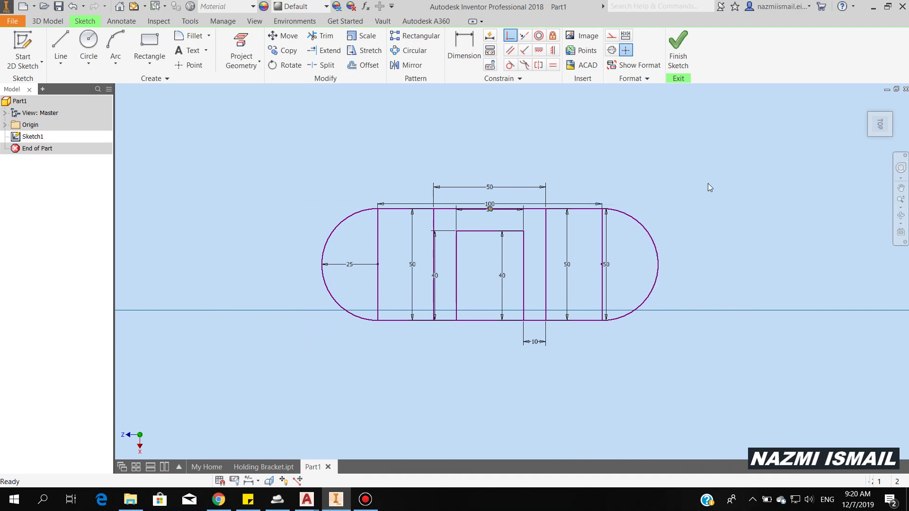
{"action": "left_click", "coordinate": [686, 58]}
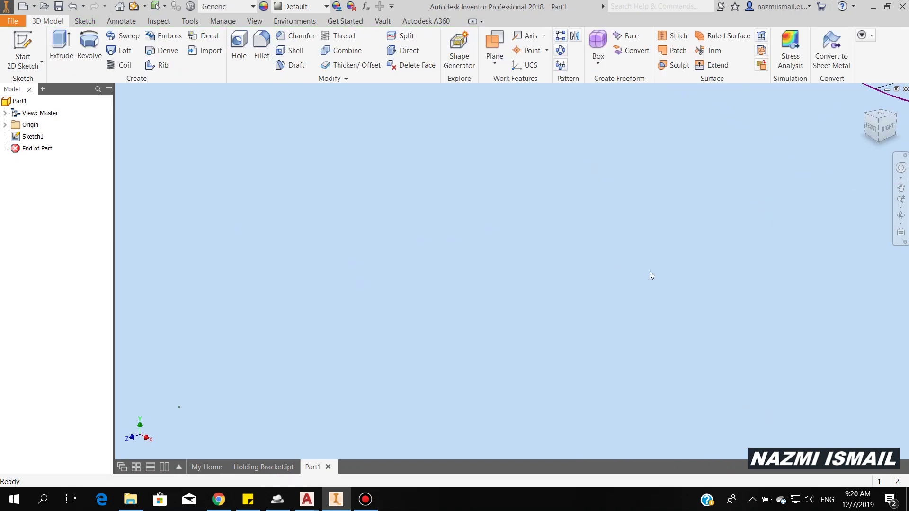
Extrude the slot's semicircle and strip regions 10 mm into the base plate.
{"action": "scroll", "coordinate": [469, 339], "scroll_direction": "down", "scroll_amount": 5}
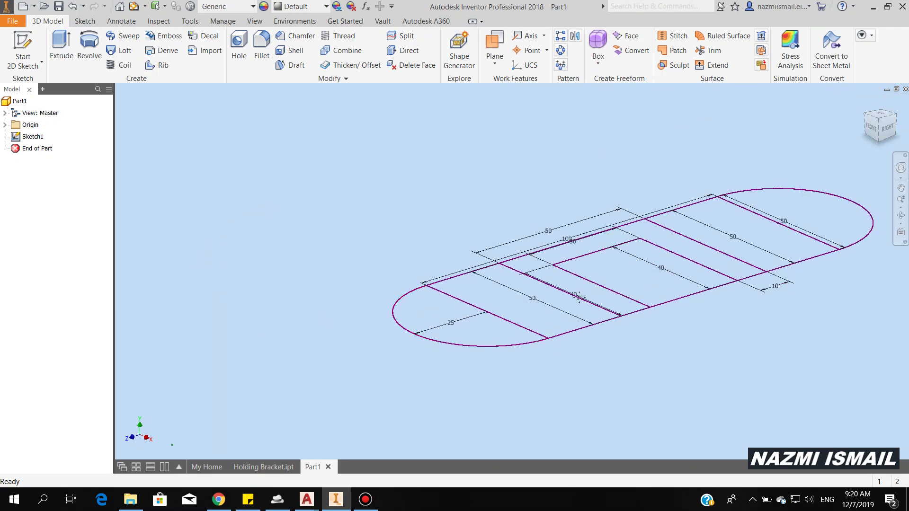
{"action": "middle_click_drag", "start_coordinate": [578, 297], "coordinate": [463, 320]}
{"action": "left_click", "coordinate": [901, 117]}
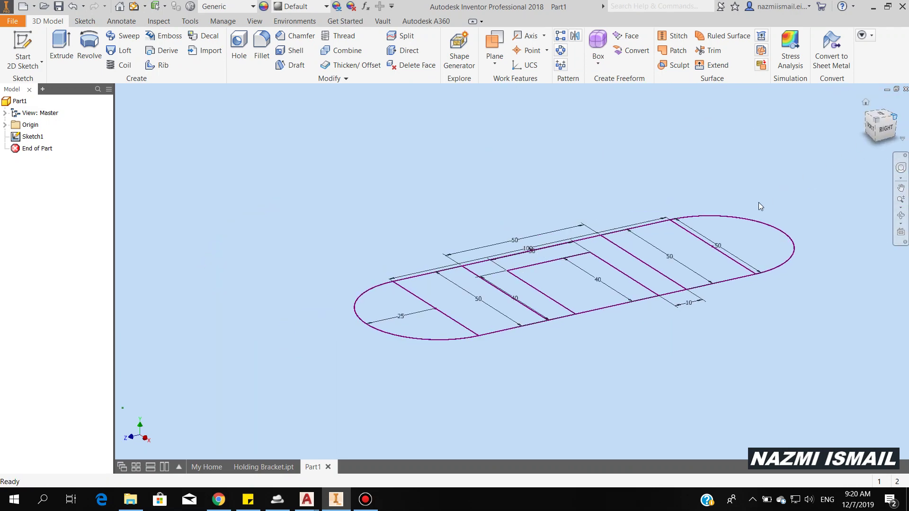
{"action": "scroll", "coordinate": [625, 309], "scroll_direction": "up", "scroll_amount": 5}
{"action": "scroll", "coordinate": [625, 308], "scroll_direction": "down", "scroll_amount": 3}
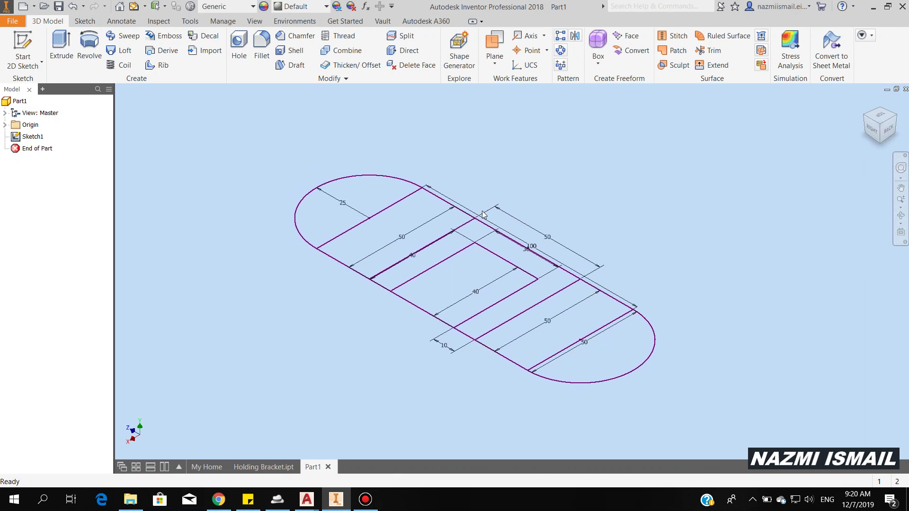
{"action": "left_click", "coordinate": [61, 49]}
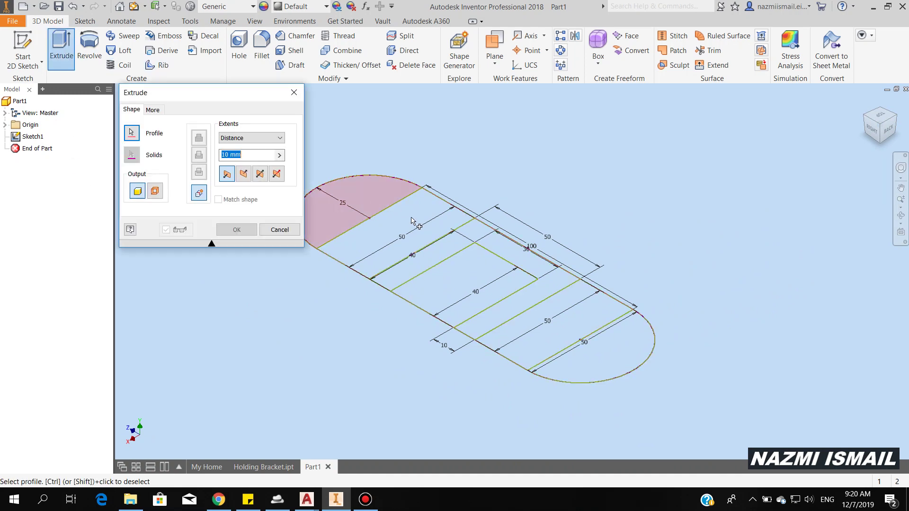
{"action": "left_click", "coordinate": [370, 190]}
{"action": "left_click", "coordinate": [418, 224]}
{"action": "left_click", "coordinate": [594, 354]}
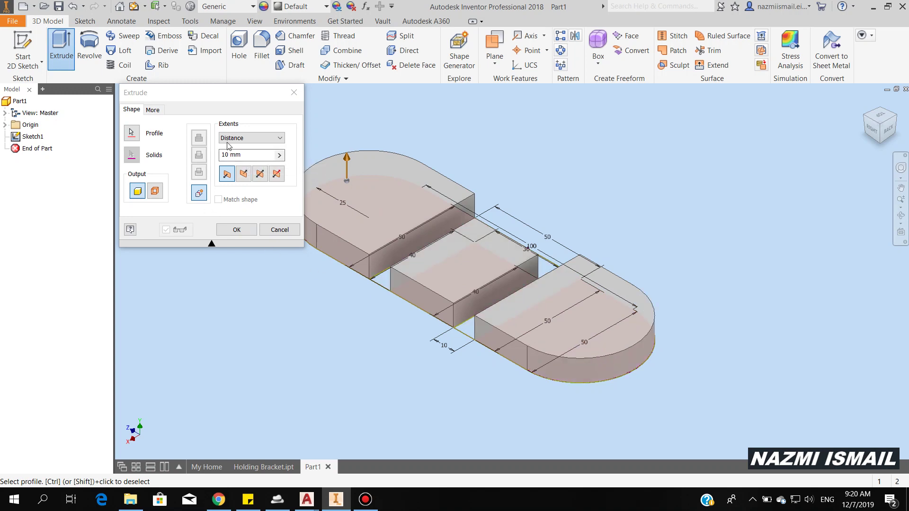
{"action": "left_click", "coordinate": [244, 231]}
{"action": "left_click", "coordinate": [244, 232]}
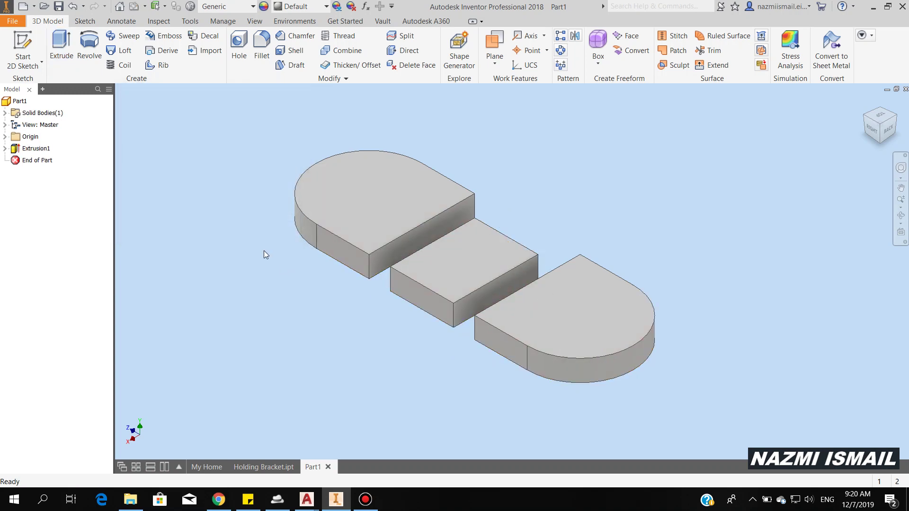
{"action": "left_click", "coordinate": [5, 149]}
Share Sketch1 and extrude its U-shaped profile 60 mm into the upright.
{"action": "right_click", "coordinate": [45, 162]}
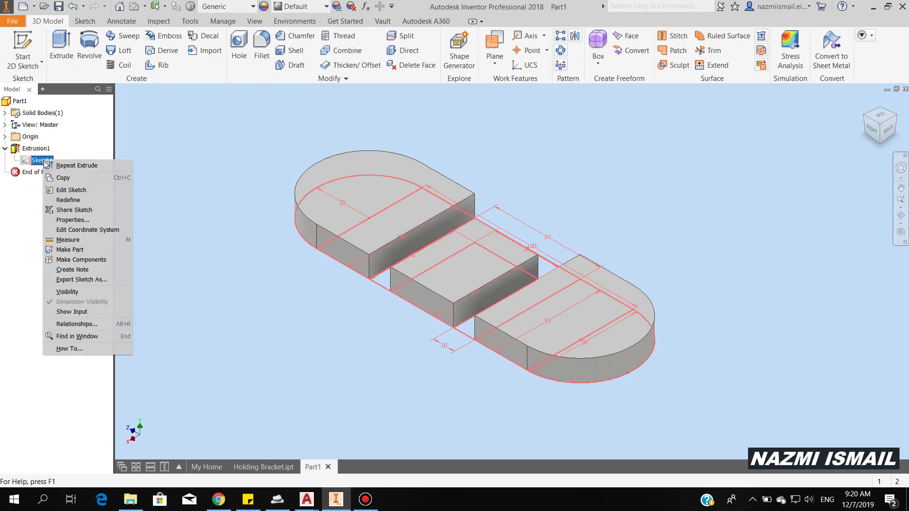
{"action": "left_click", "coordinate": [74, 211]}
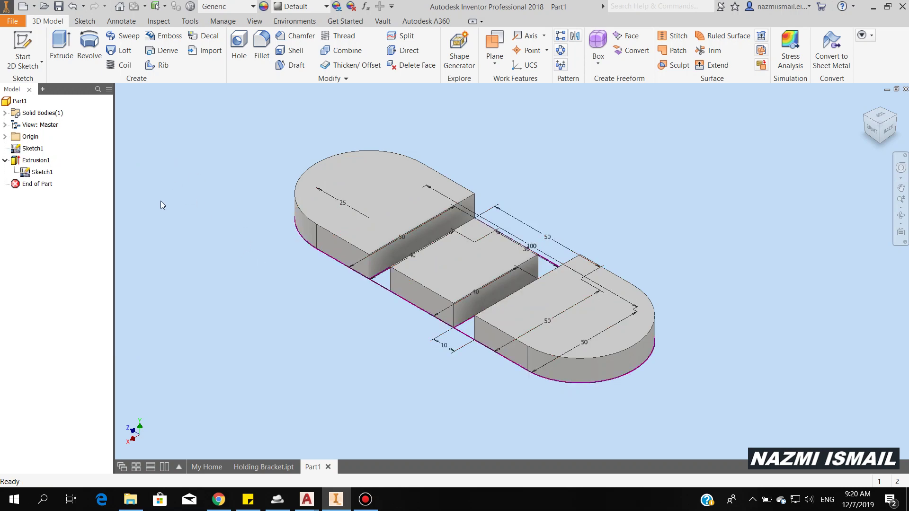
{"action": "left_click", "coordinate": [62, 47]}
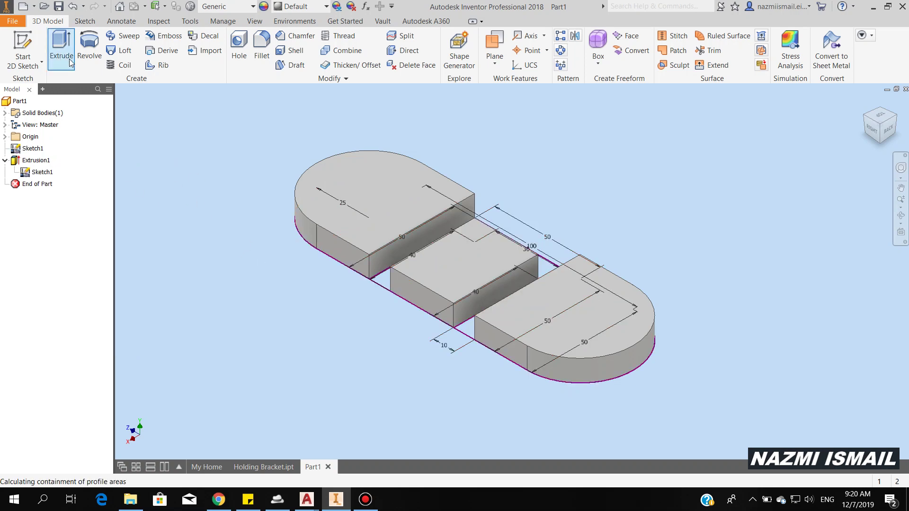
{"action": "left_click", "coordinate": [382, 283]}
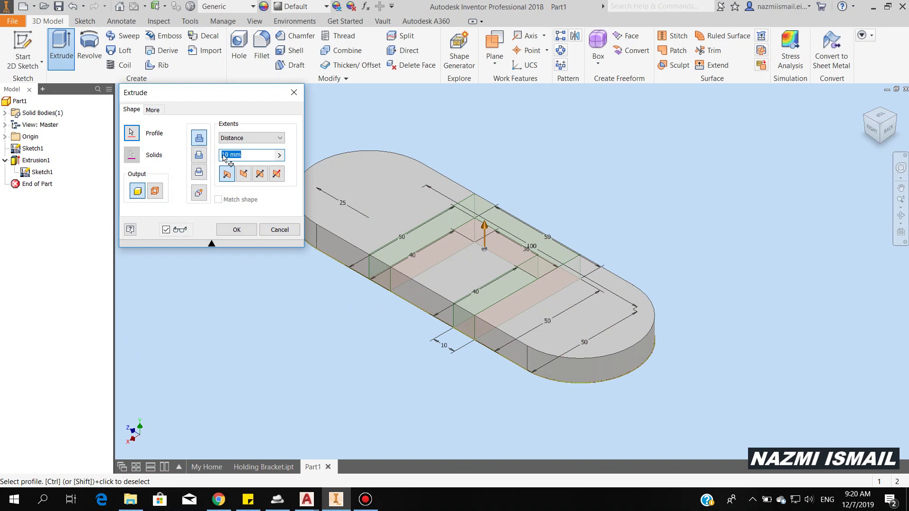
{"action": "type", "text": "60"}
{"action": "left_click", "coordinate": [236, 230]}
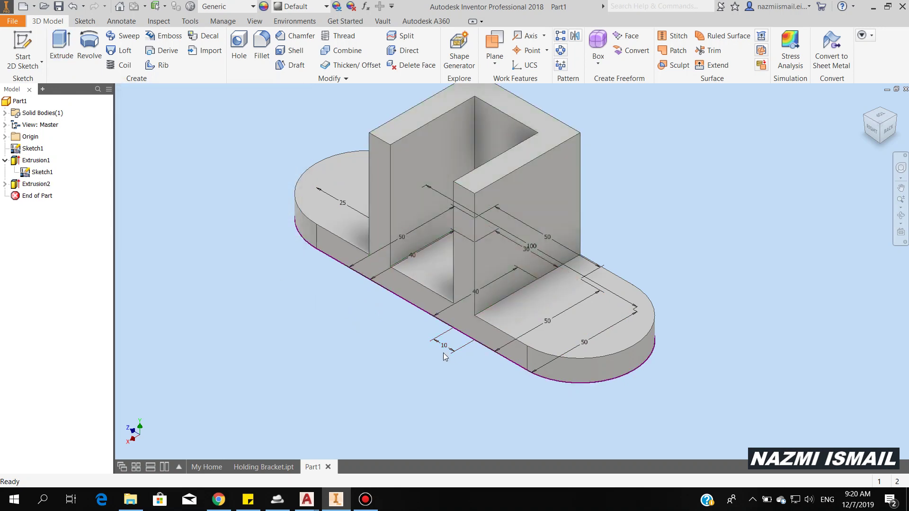
{"action": "middle_click_drag", "start_coordinate": [452, 170], "coordinate": [464, 229]}
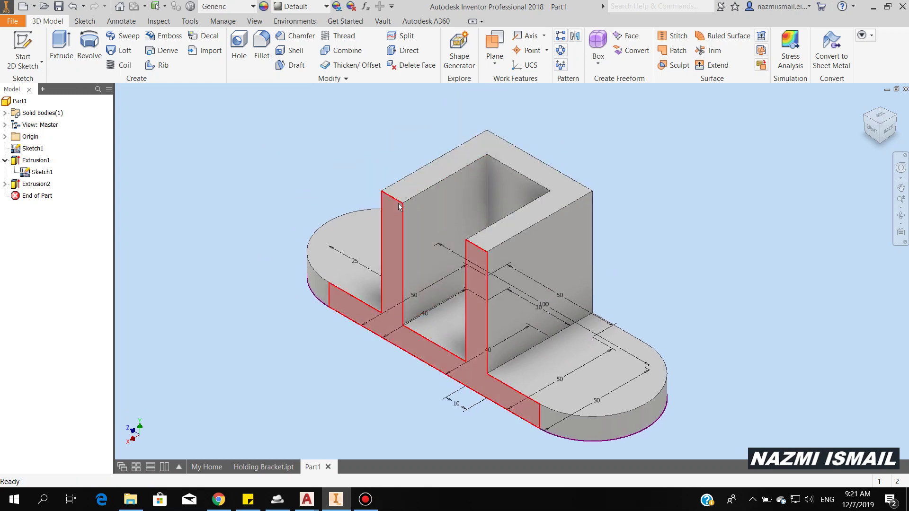
Chamfer the upright's two top outer corner edges by 25 mm.
{"action": "left_click", "coordinate": [293, 36]}
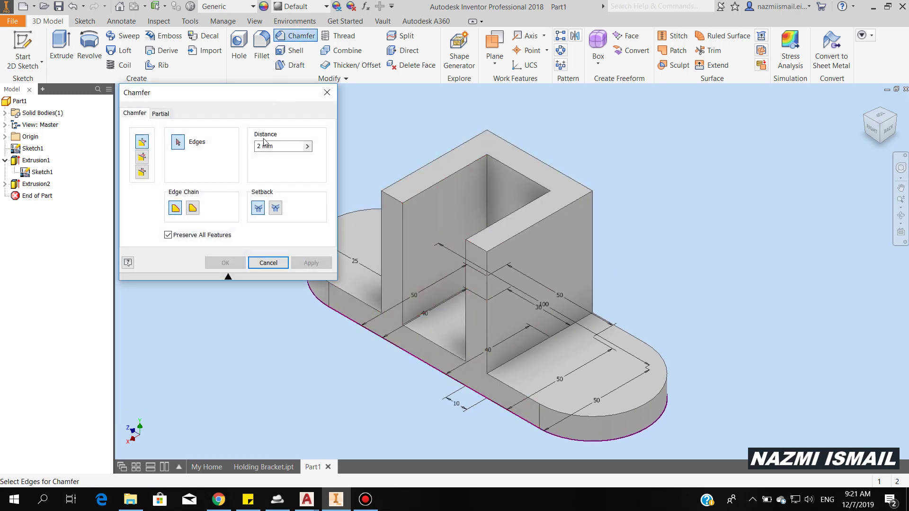
{"action": "left_click", "coordinate": [278, 145]}
{"action": "type", "text": "25"}
{"action": "left_click", "coordinate": [394, 198]}
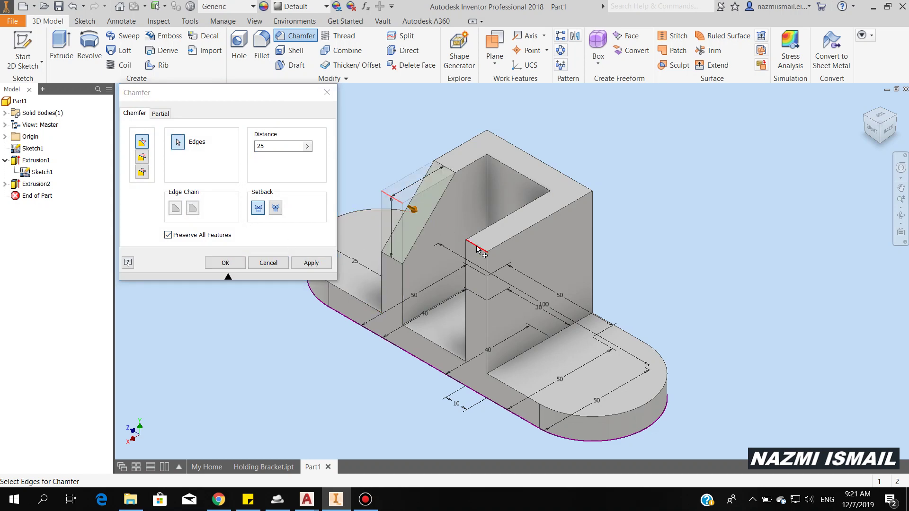
{"action": "left_click", "coordinate": [483, 250]}
{"action": "left_click", "coordinate": [228, 263]}
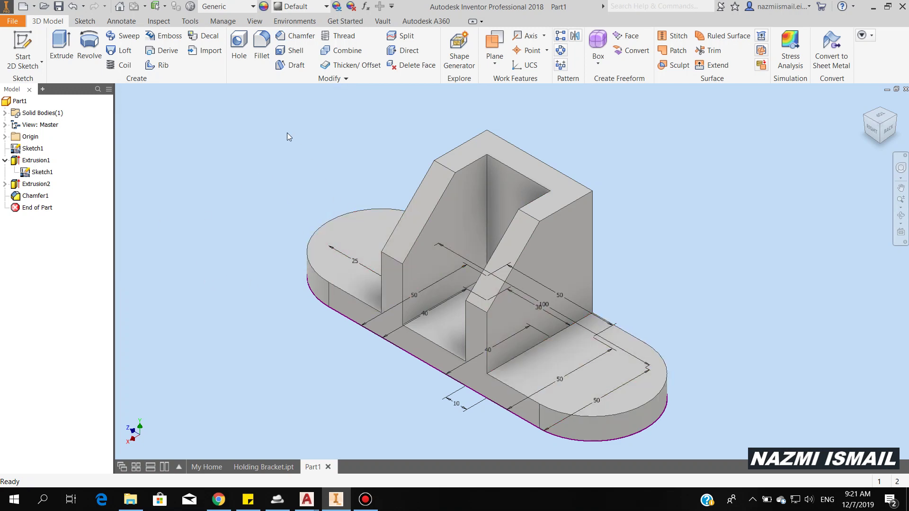
{"action": "left_click", "coordinate": [239, 54]}
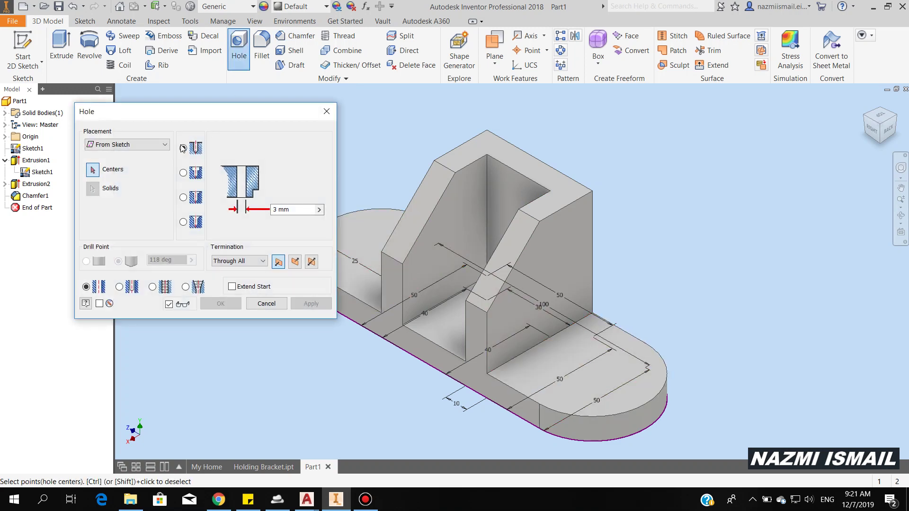
Drill a 25 mm through-hole concentric with the base's left rounded end.
{"action": "left_click", "coordinate": [135, 145]}
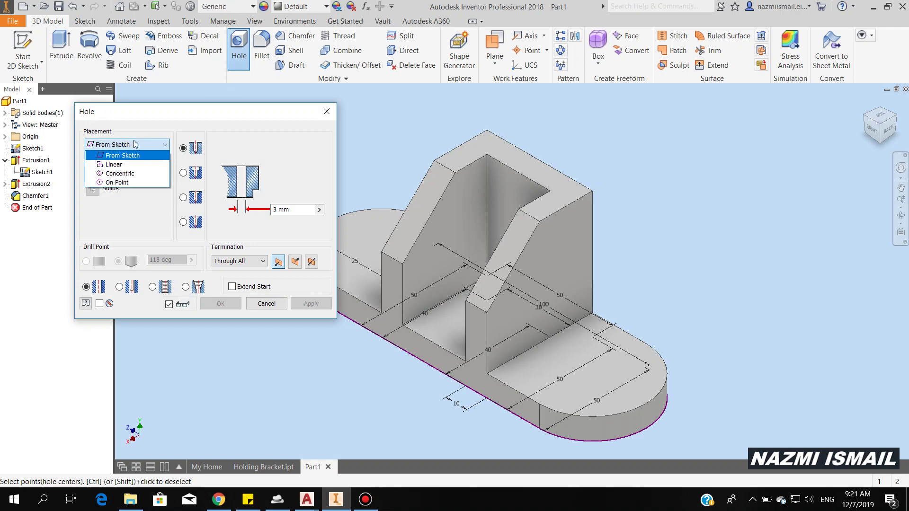
{"action": "left_click", "coordinate": [119, 173]}
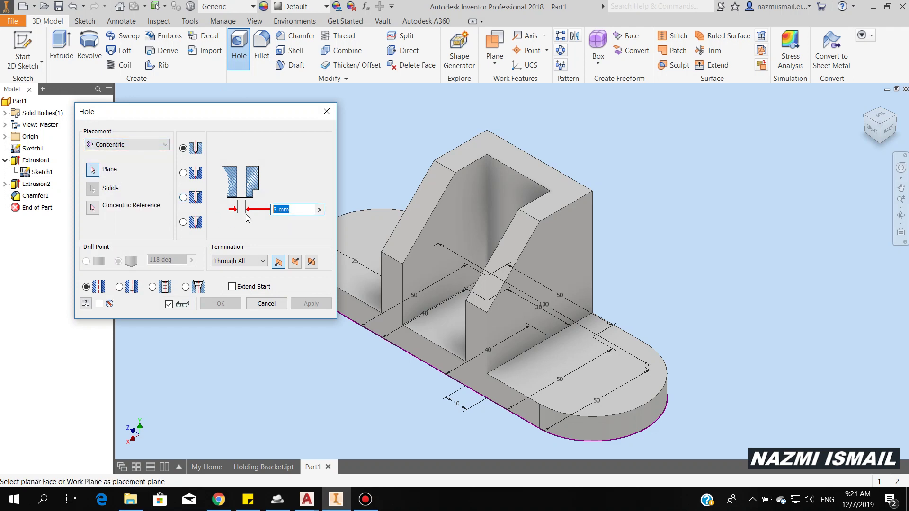
{"action": "type", "text": "25"}
{"action": "left_click", "coordinate": [374, 247]}
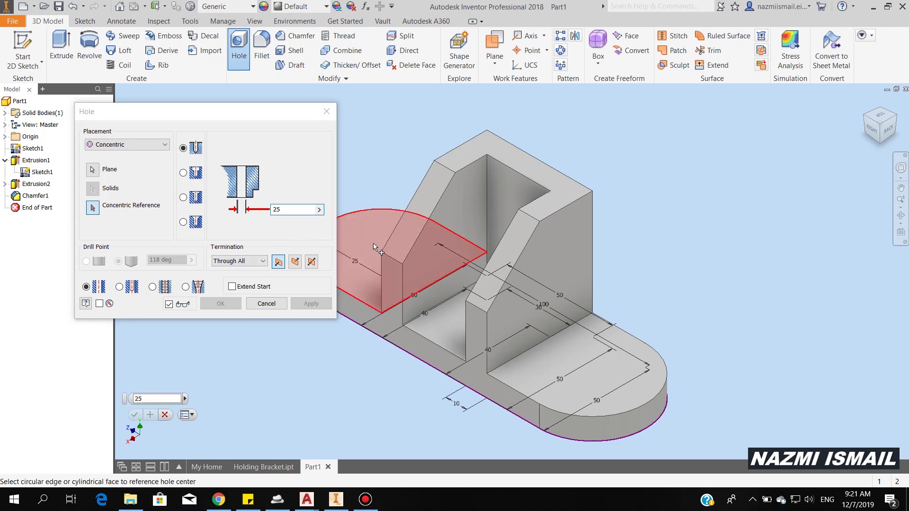
{"action": "left_click", "coordinate": [378, 211]}
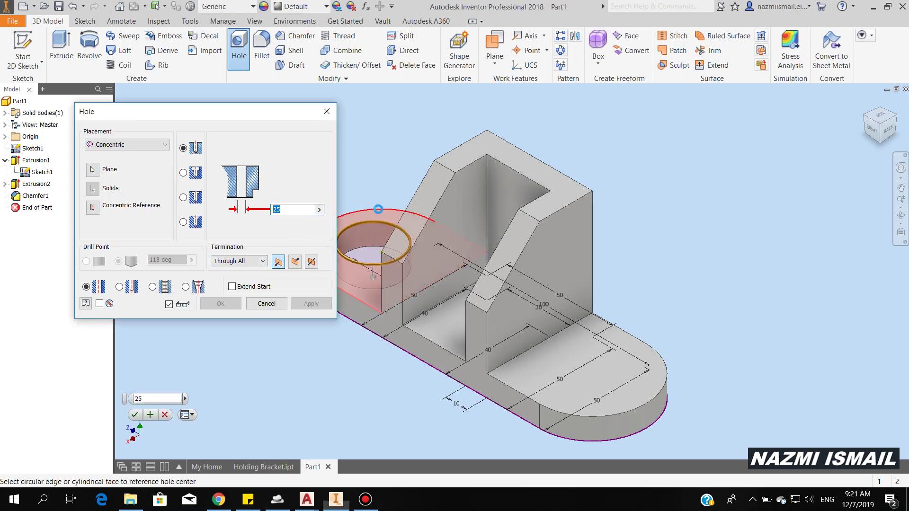
{"action": "left_click", "coordinate": [221, 304]}
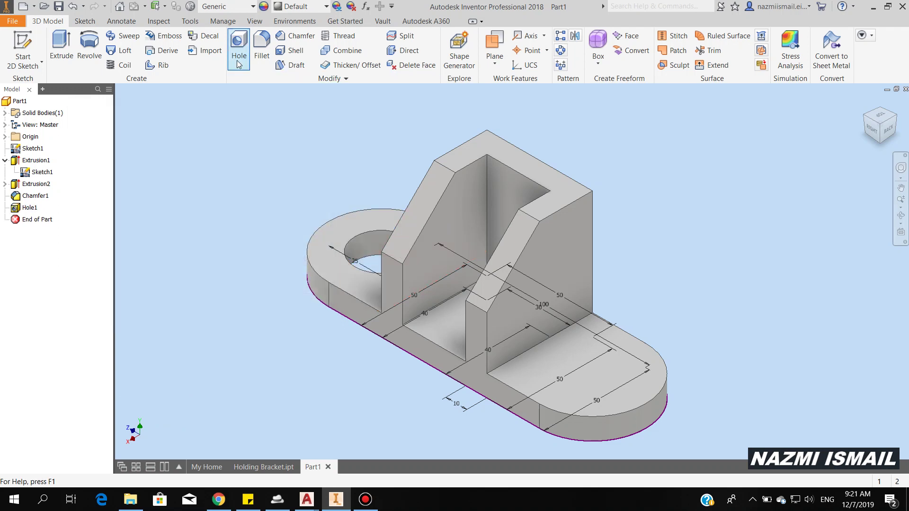
{"action": "left_click", "coordinate": [236, 56]}
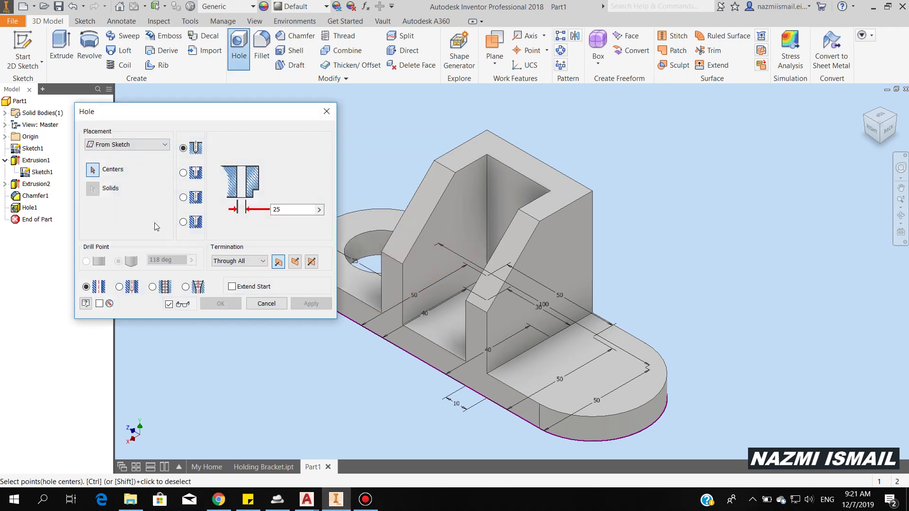
Drill a matching 25 mm concentric through-hole at the base's right rounded end.
{"action": "left_click", "coordinate": [147, 147]}
{"action": "left_click", "coordinate": [130, 175]}
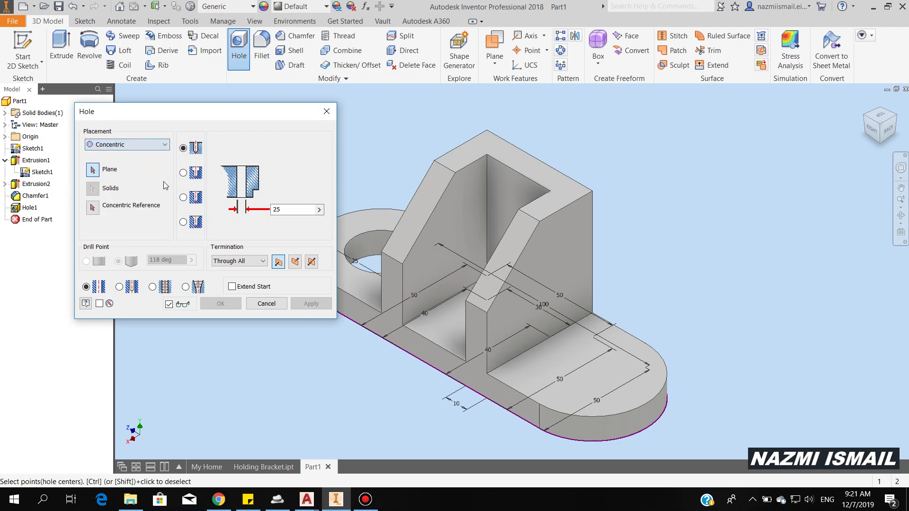
{"action": "left_click", "coordinate": [601, 373]}
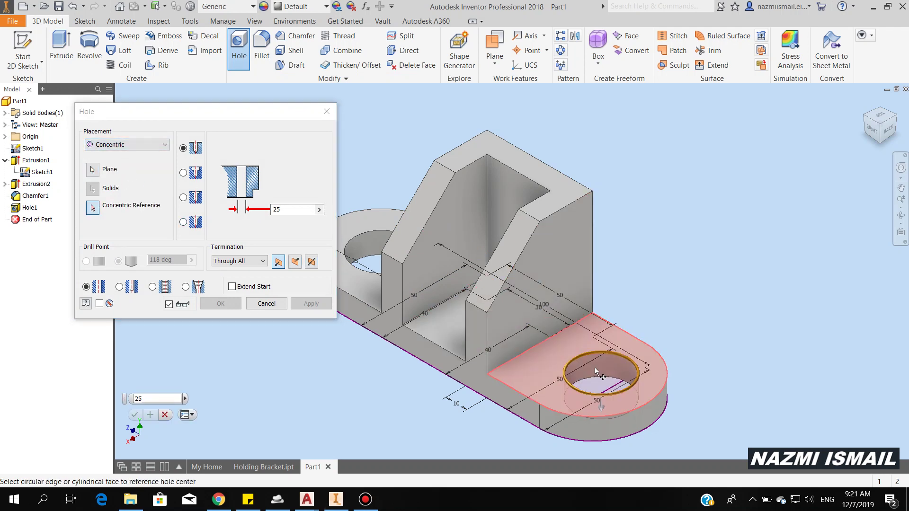
{"action": "left_click", "coordinate": [663, 391]}
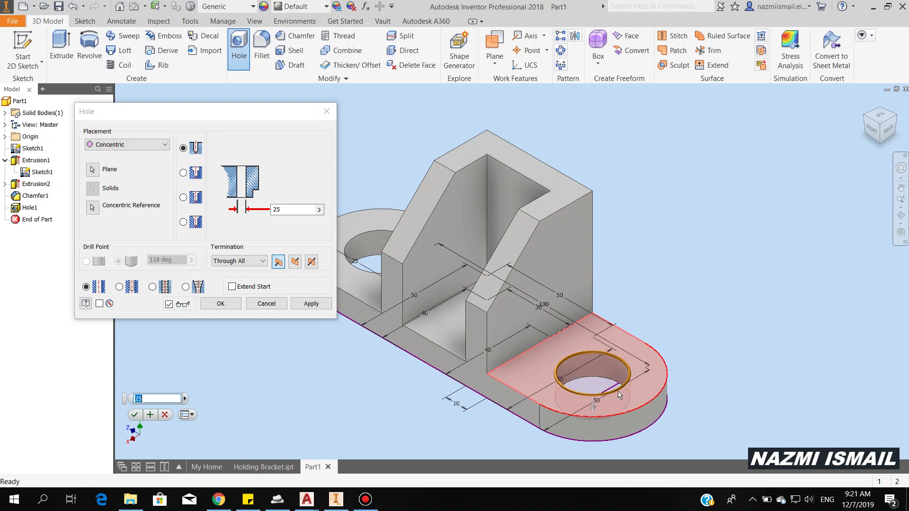
{"action": "left_click", "coordinate": [220, 303]}
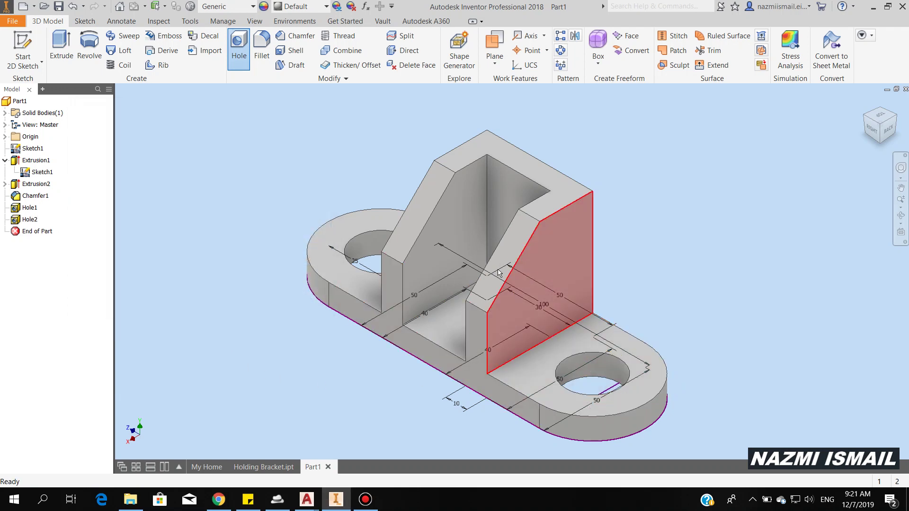
{"action": "mouse_move", "coordinate": [660, 285]}
{"action": "middle_mouse_down", "text": "shift"}
{"action": "mouse_move", "coordinate": [643, 289]}
{"action": "mouse_move", "coordinate": [665, 296]}
{"action": "middle_mouse_up", "text": "shift"}
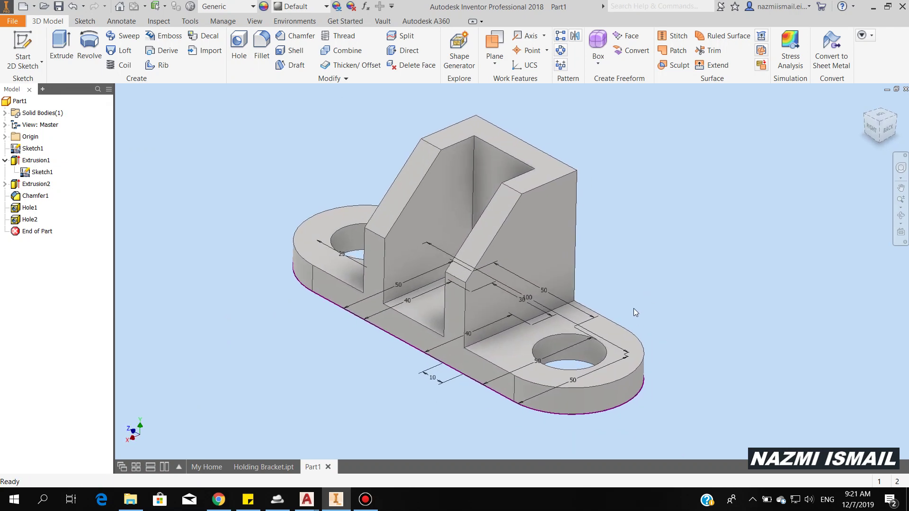